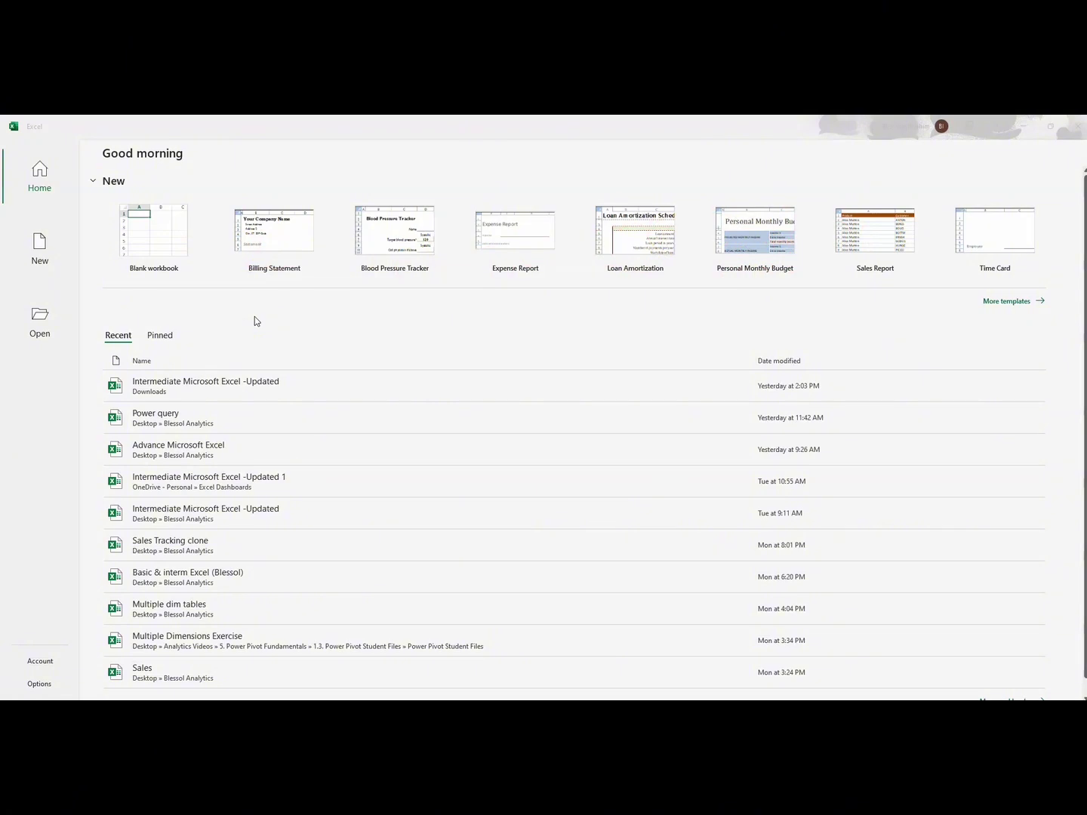
Create a new blank workbook
left_click(147, 239)
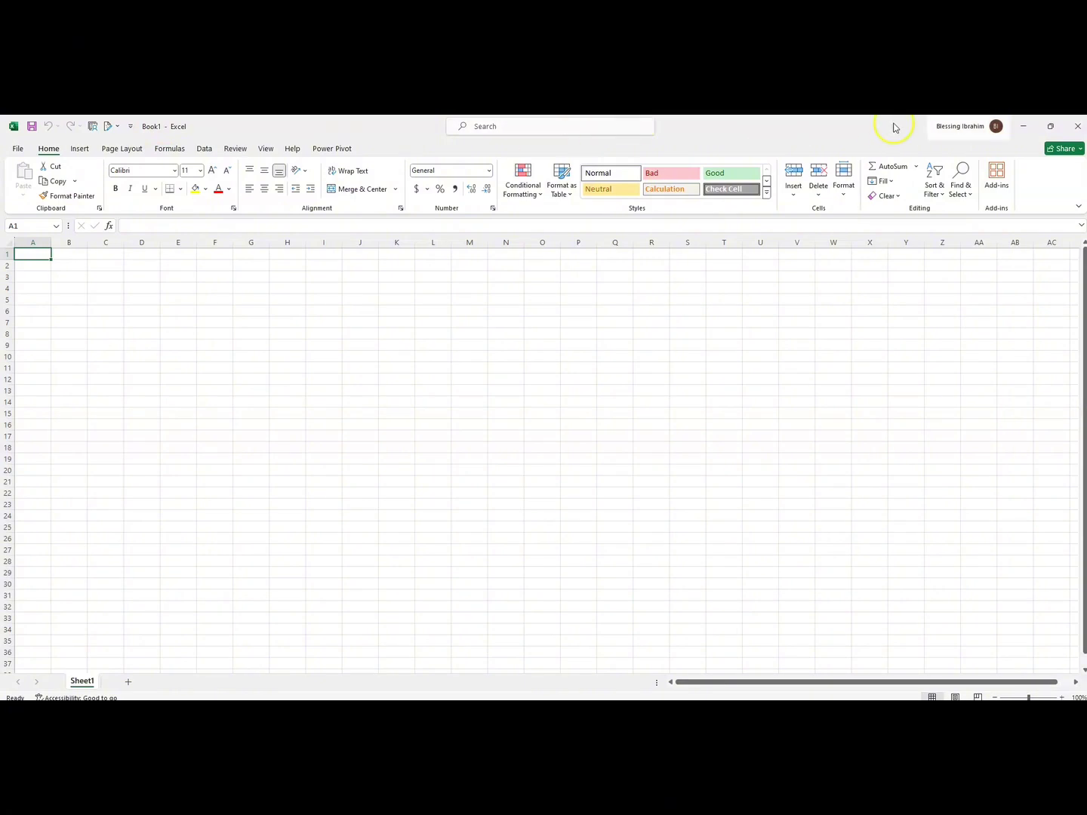
Minimize the workbook window and bring it back, shrink it to a smaller size and maximize it again
left_click(1023, 132)
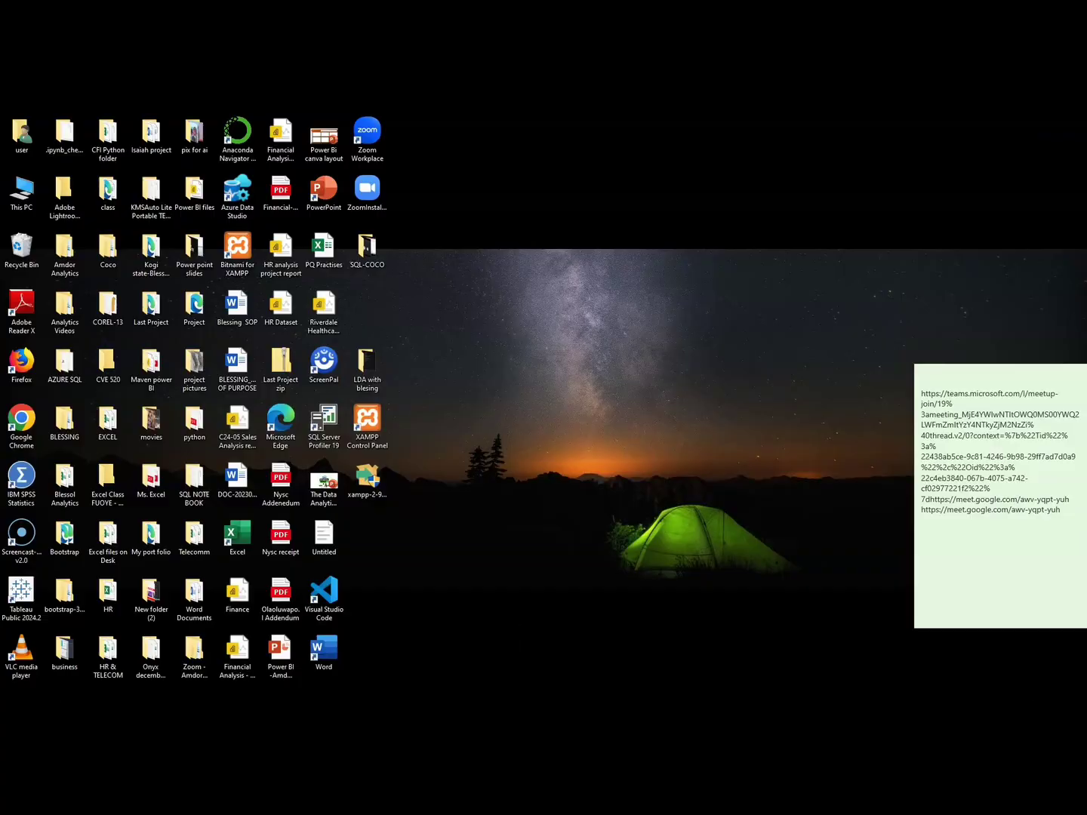
key("alt+Tab")
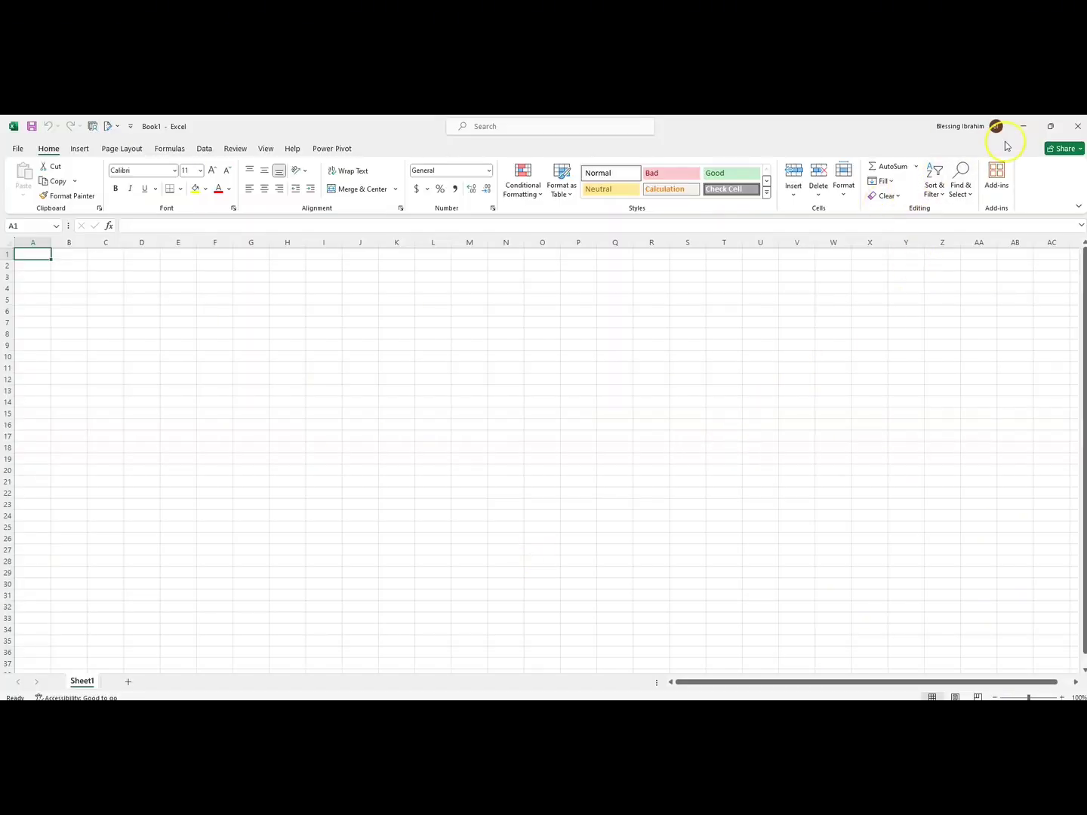
left_click(1049, 127)
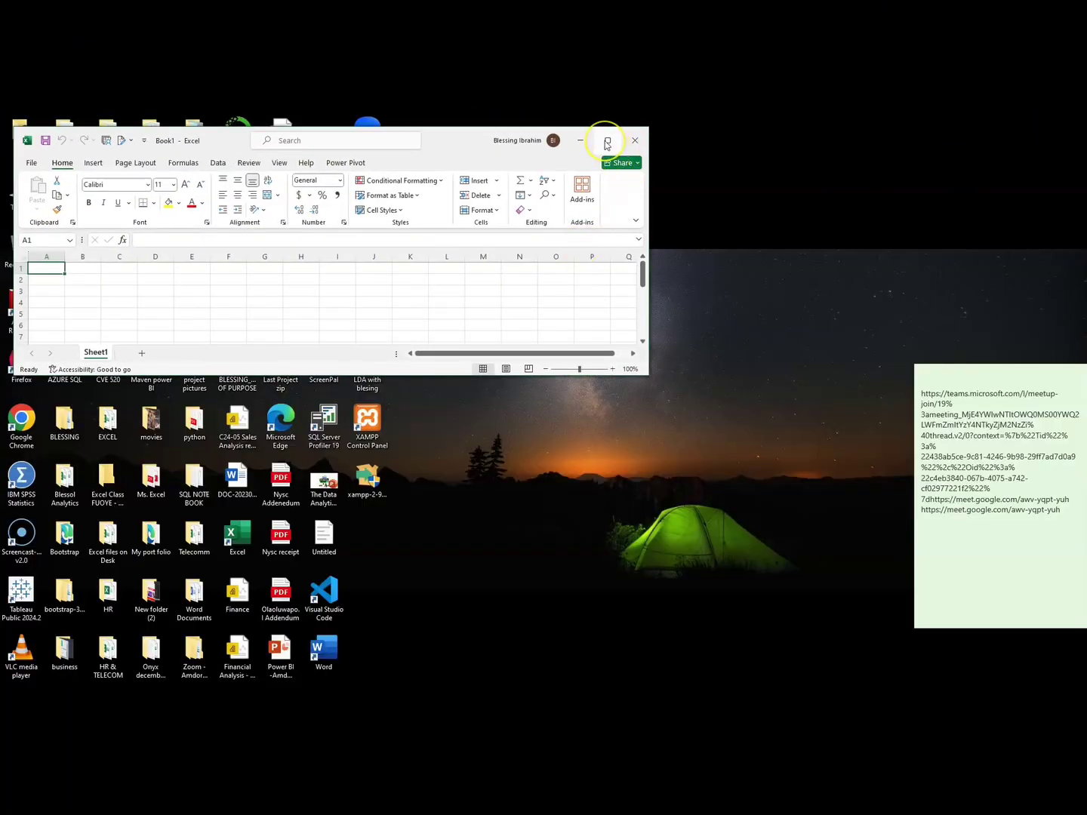
left_click(607, 142)
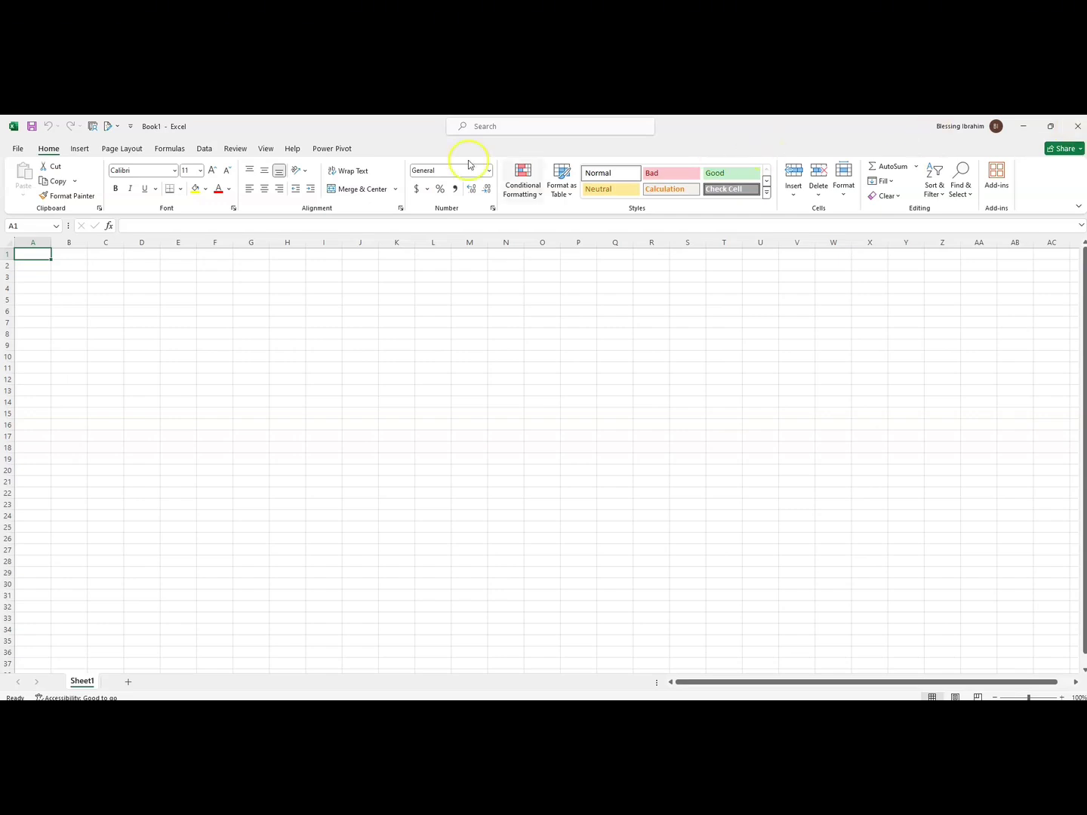
left_click(50, 133)
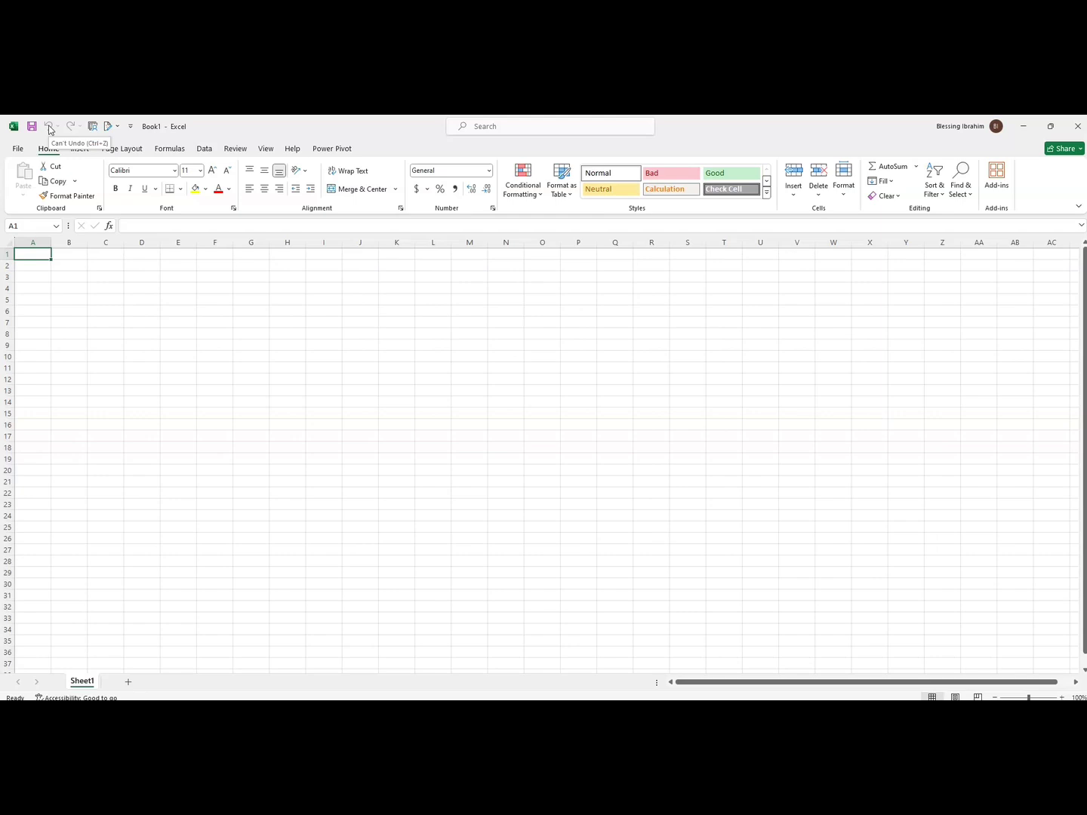
left_click(70, 130)
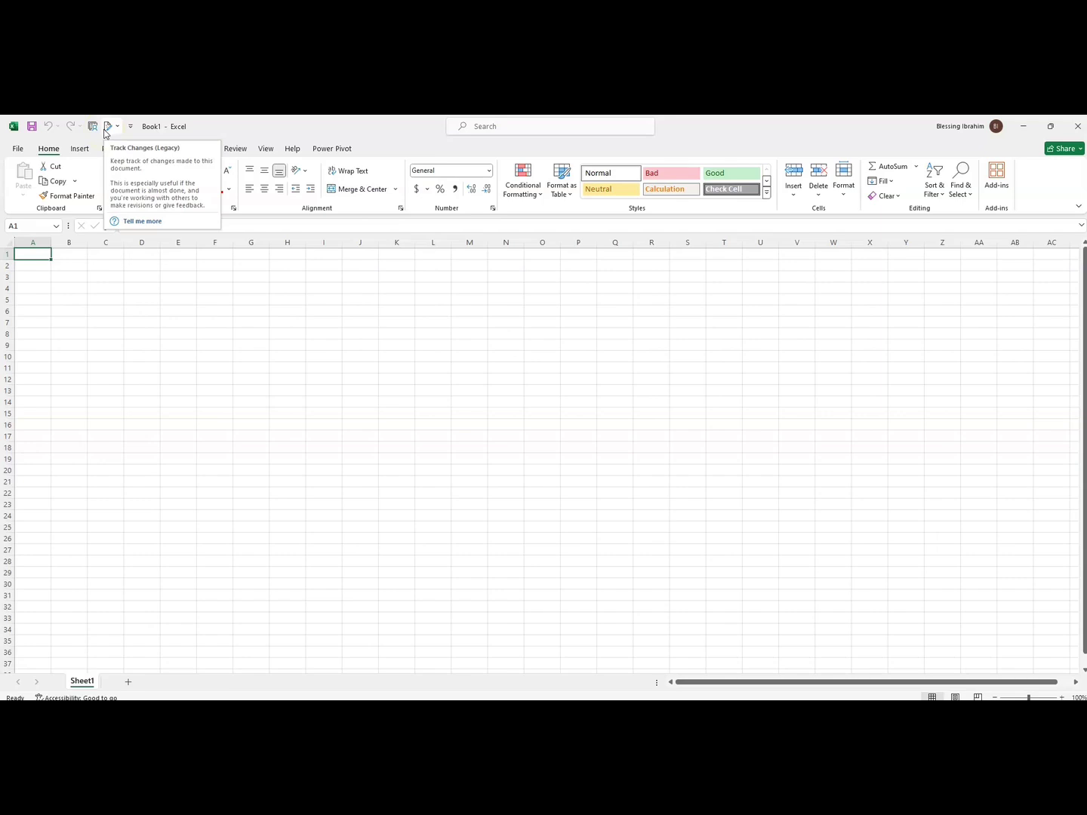
left_click(48, 149)
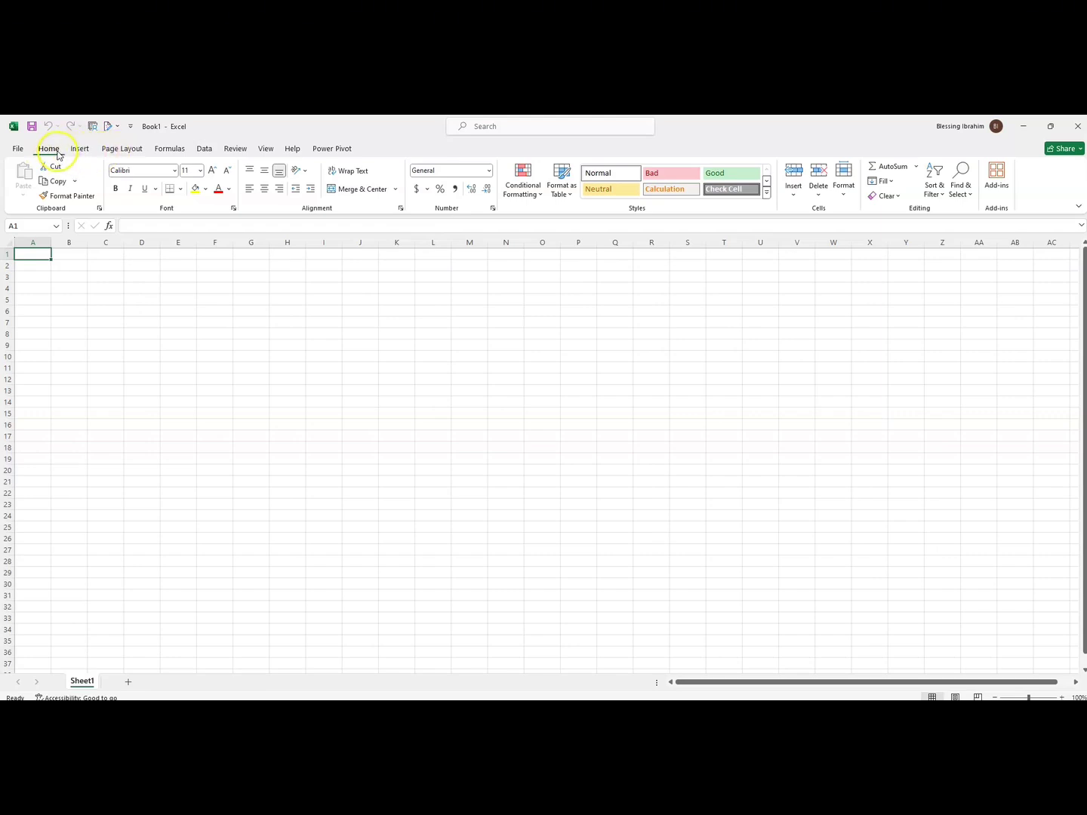
left_click(50, 151)
left_click(206, 150)
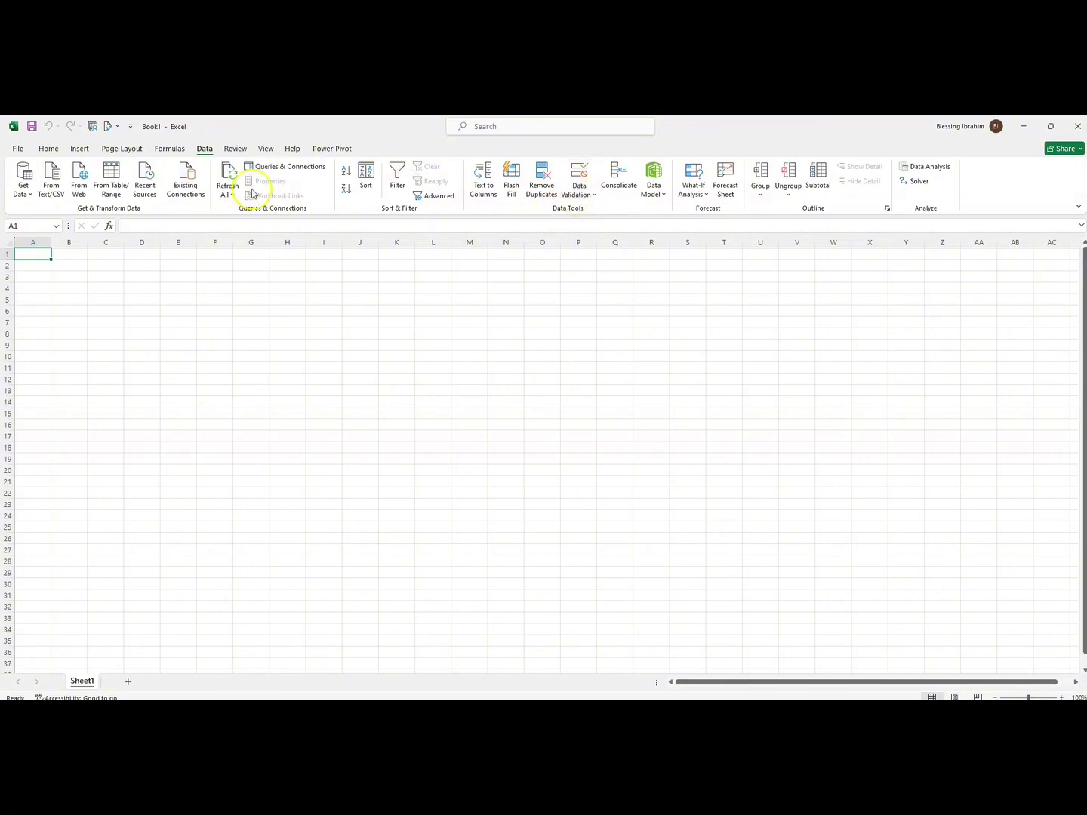
left_click(126, 225)
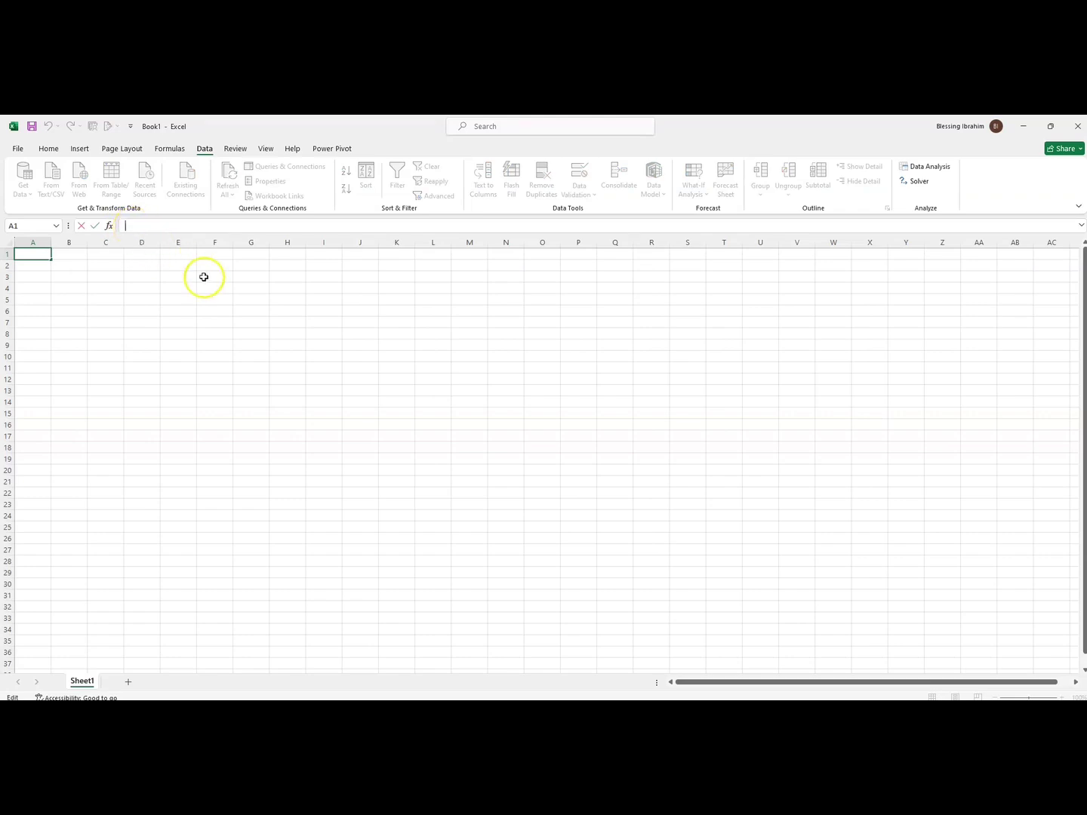
Enter a sample first name in cell F5 and review the cell's content
left_click(219, 299)
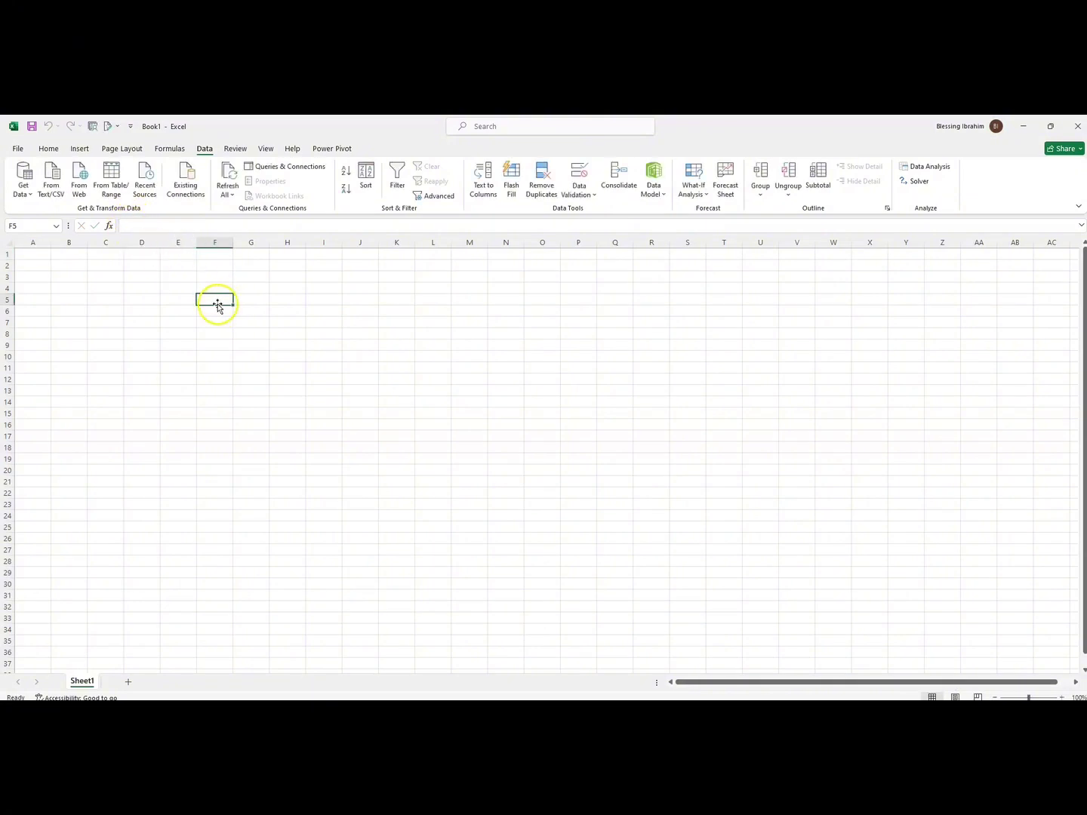
type("David")
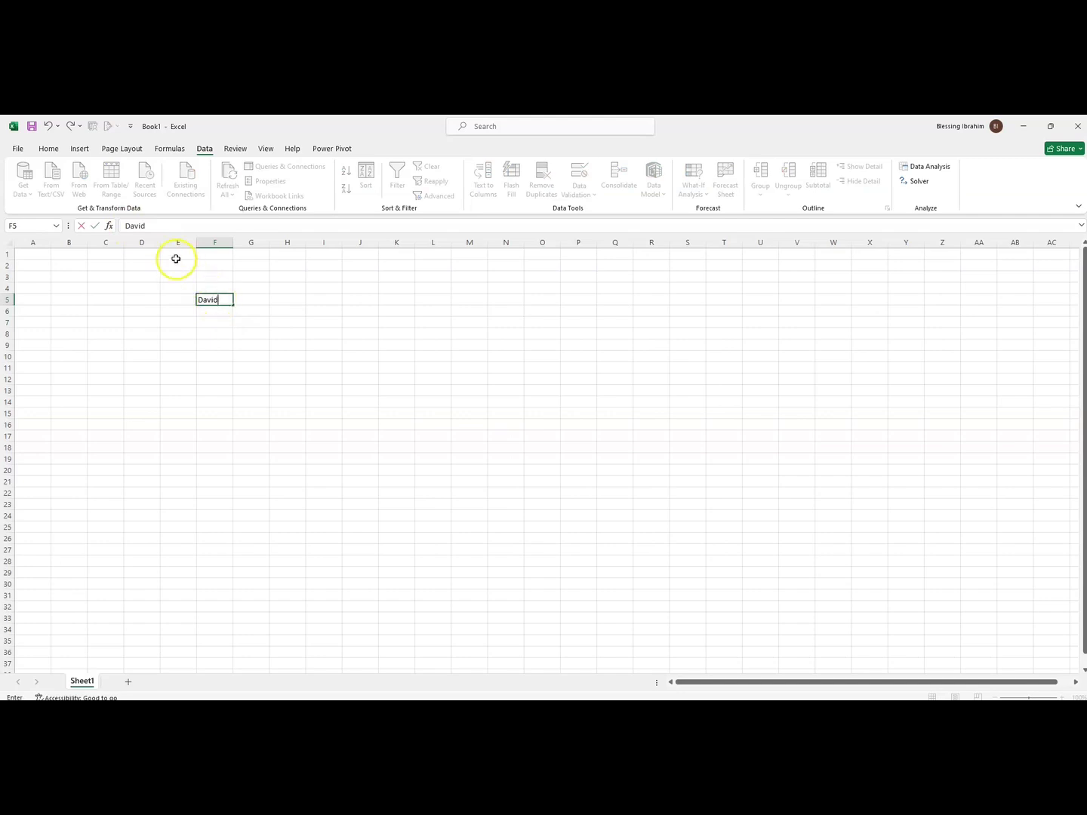
left_click_drag(147, 227, 126, 227)
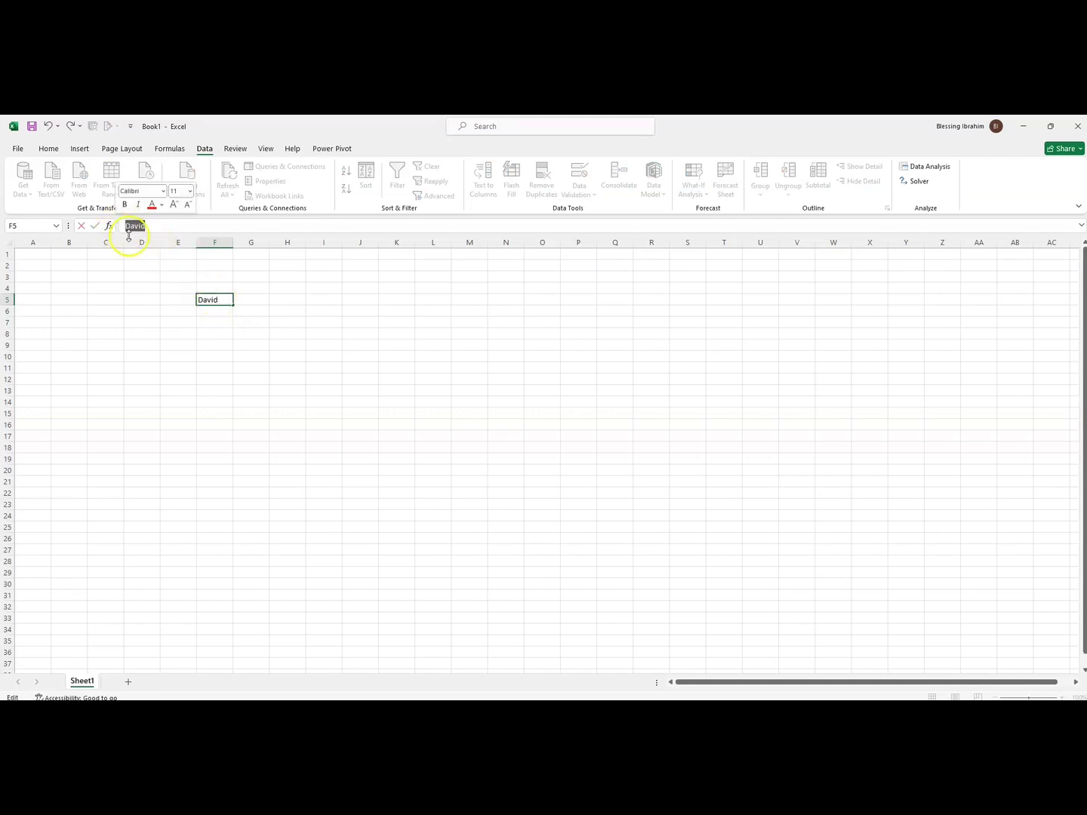
left_click(225, 300)
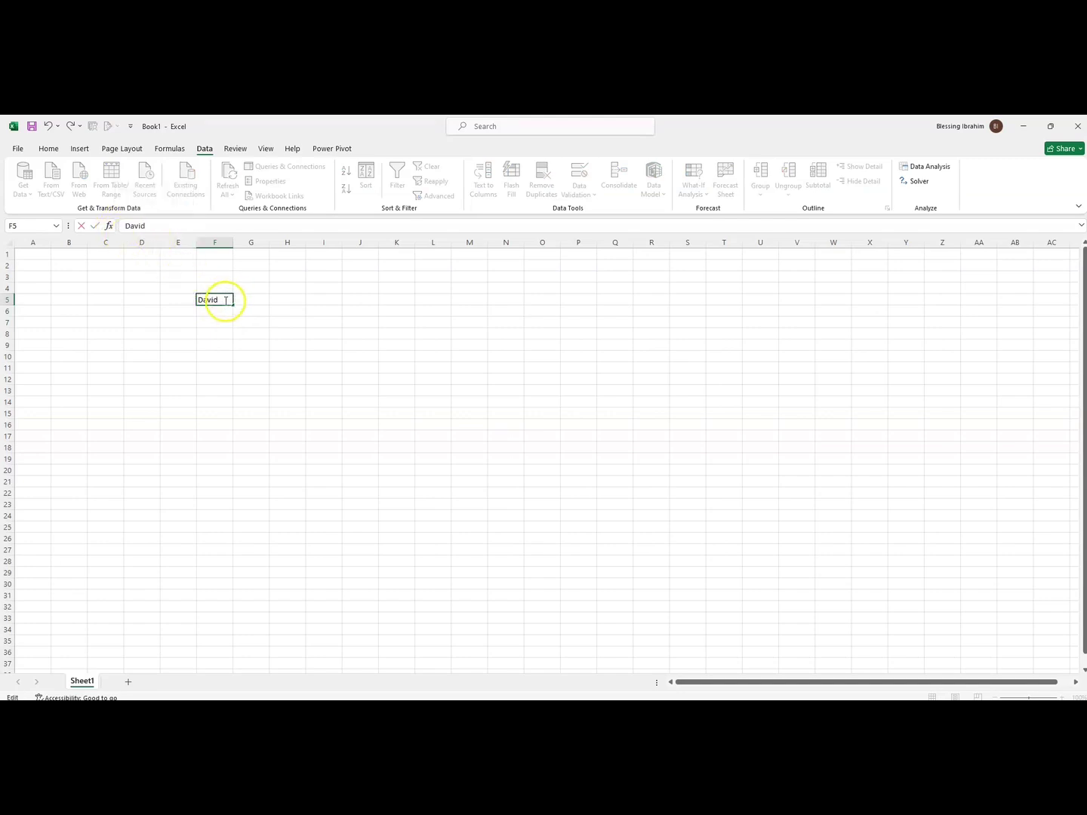
left_click(154, 229)
left_click_drag(154, 229, 123, 226)
left_click(211, 323)
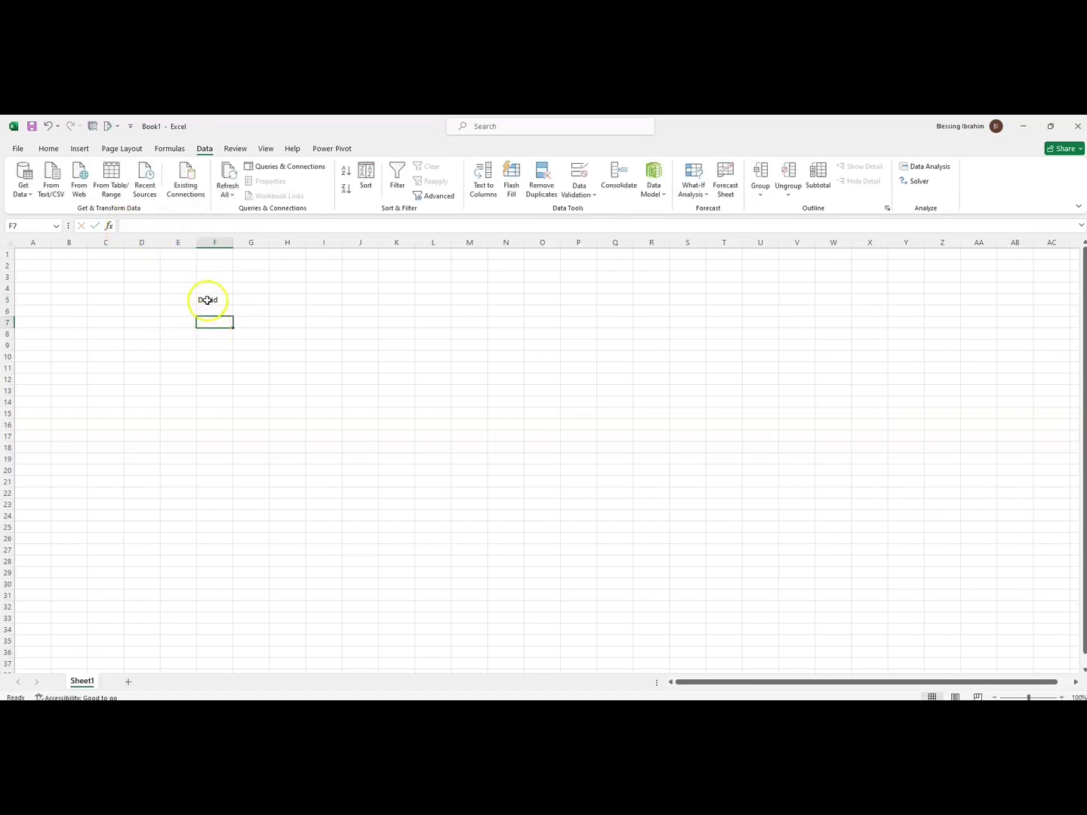
left_click(208, 300)
Enter 100 in cell F6 and 2 in cell G6
left_click(217, 314)
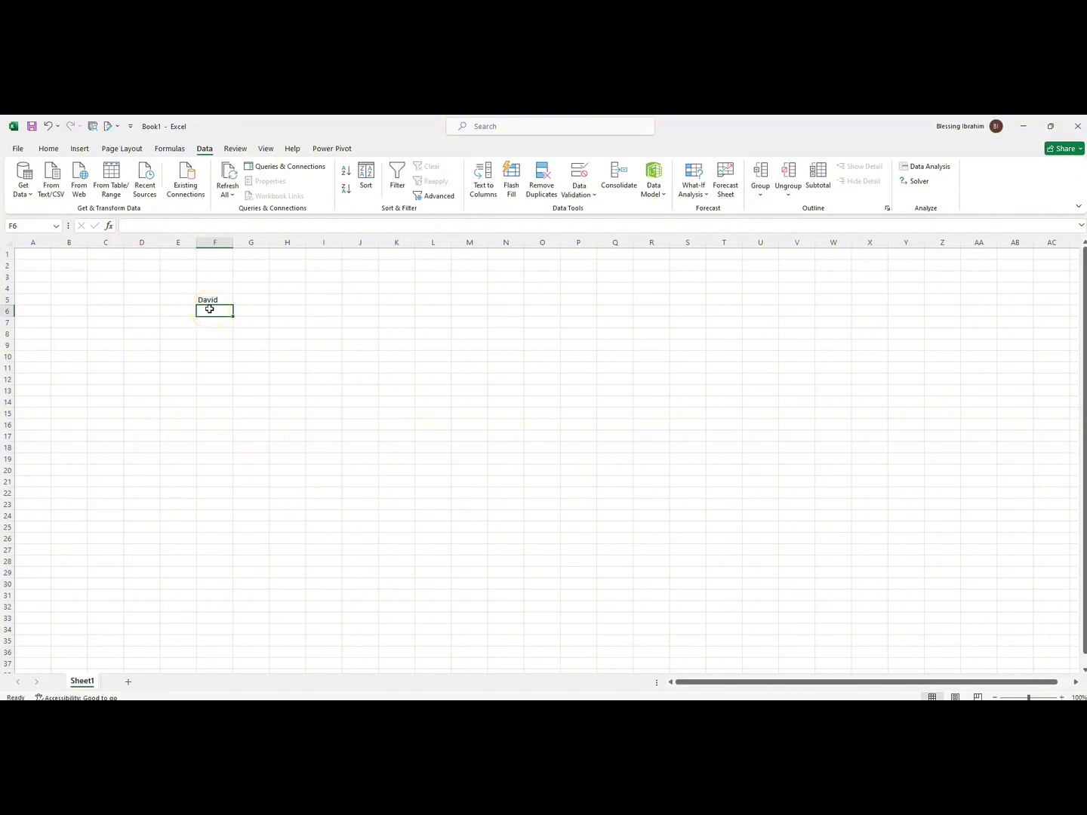
type("100")
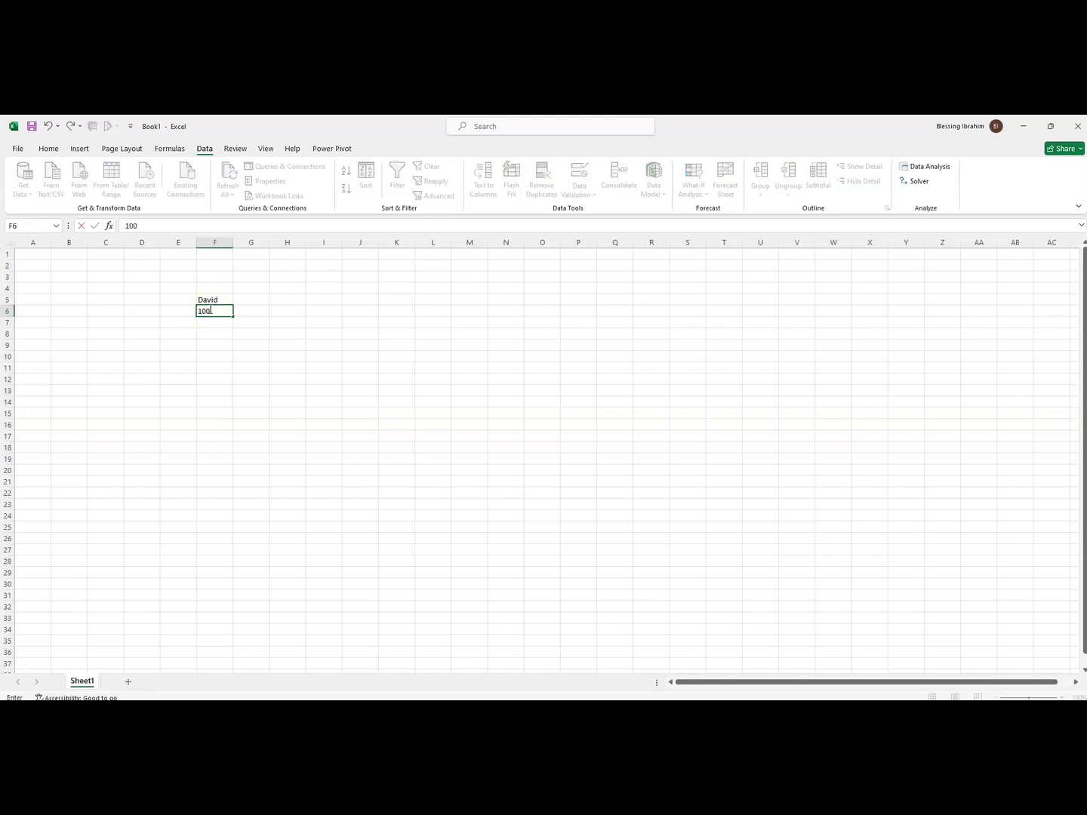
left_click(244, 312)
type("2")
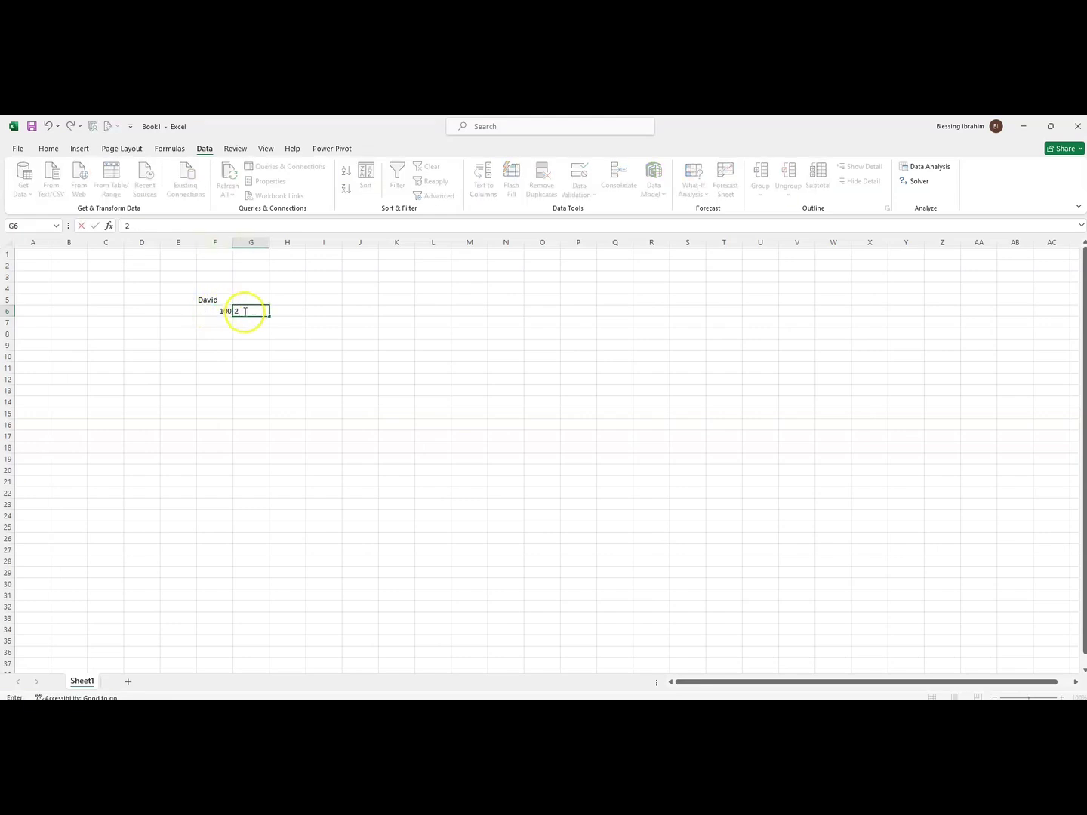
Enter the formula =100*G6 in cell H6 and select the cell to check its formula
left_click(282, 310)
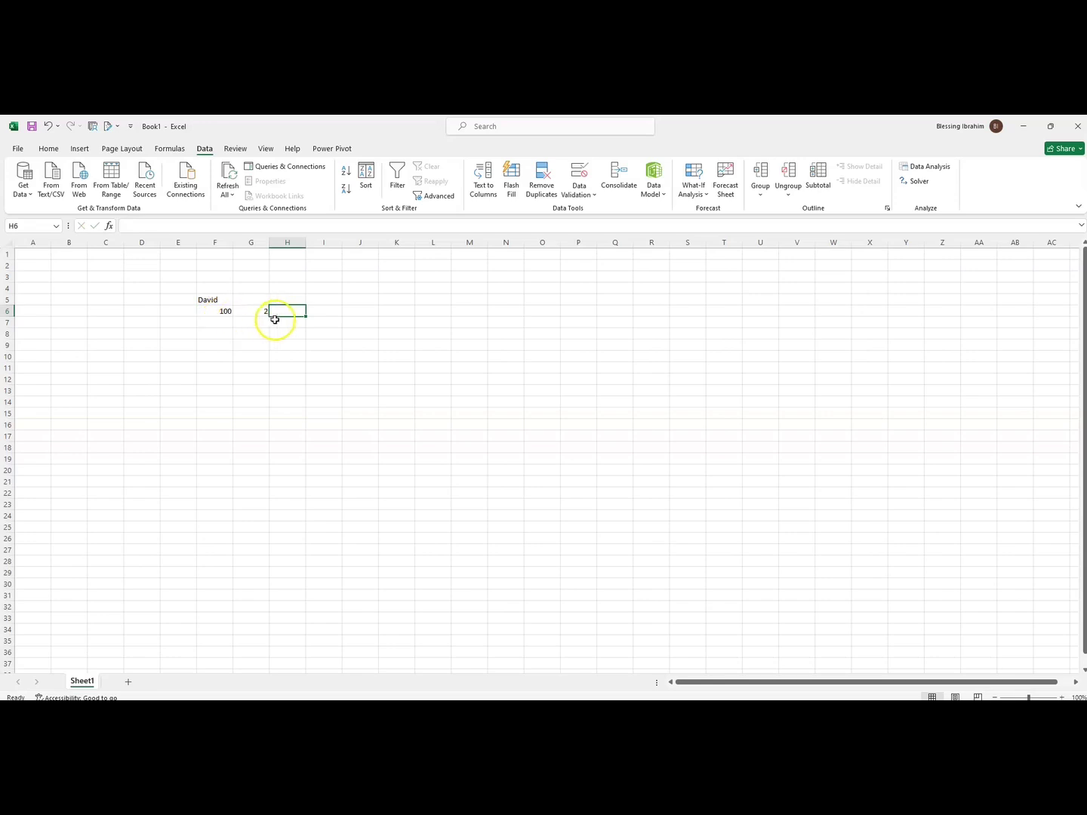
type("=100*")
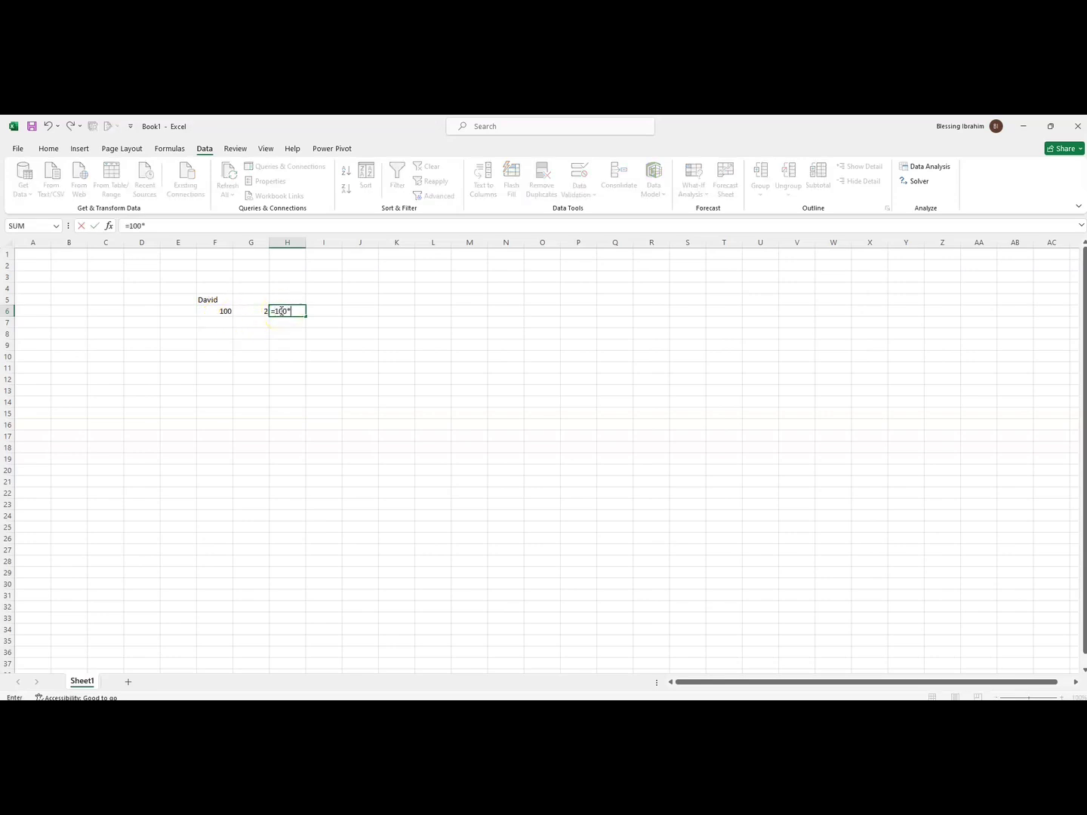
left_click(257, 312)
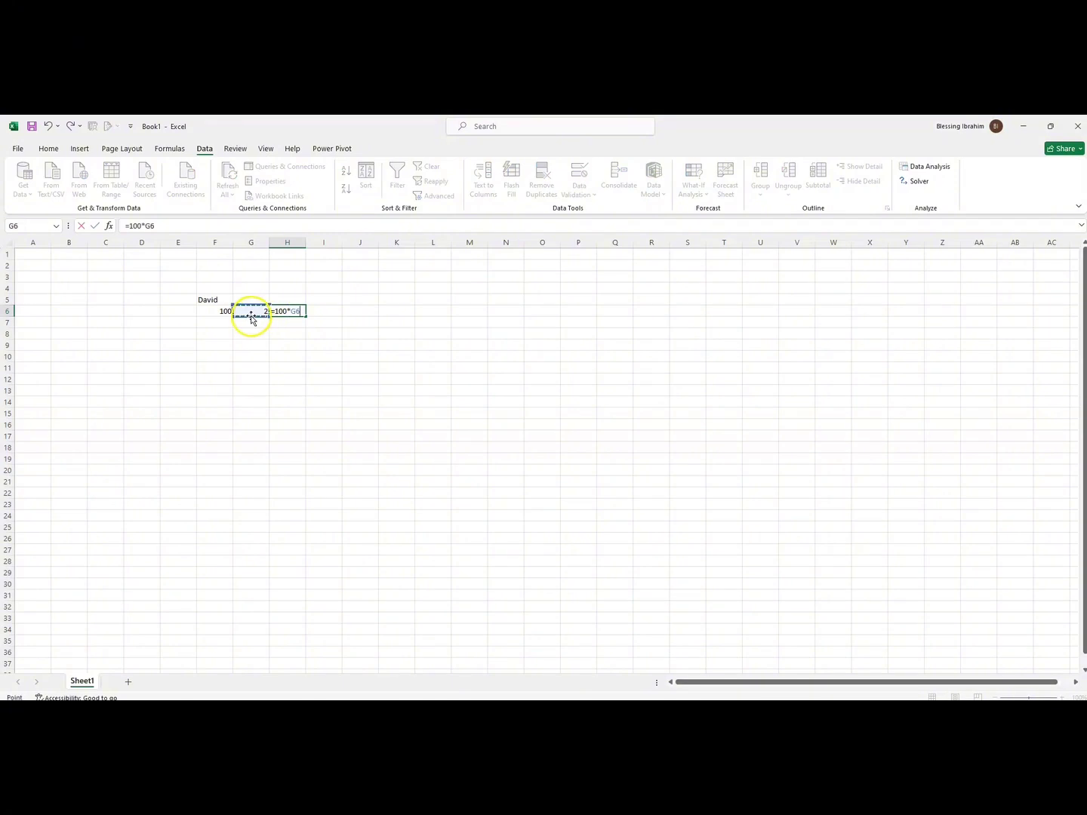
key("Return")
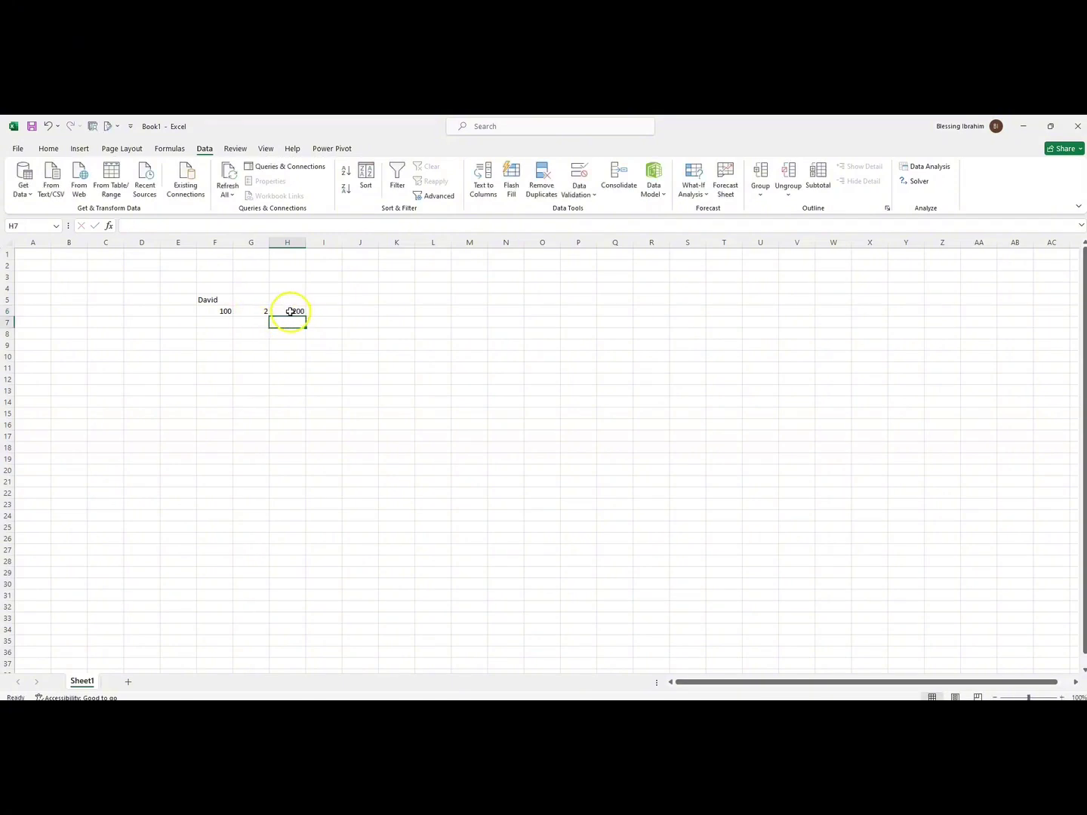
left_click(290, 311)
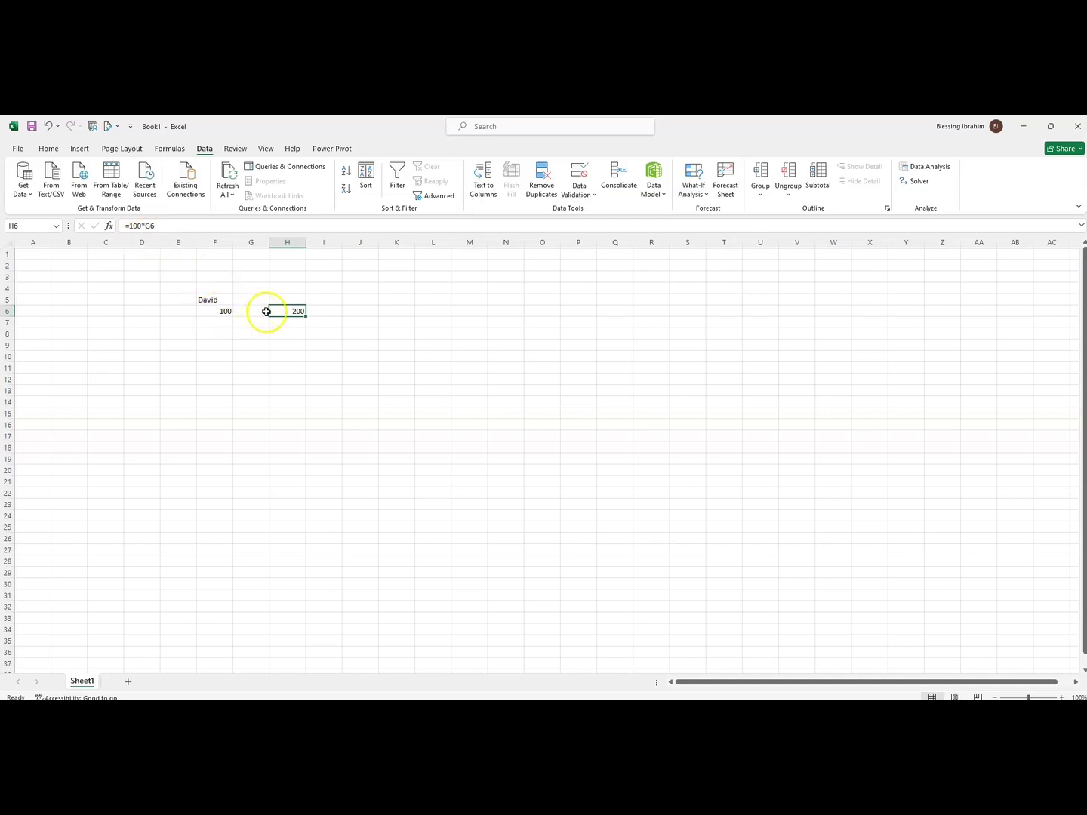
Replace the formula in cell H6 with =F6*G6, using references to both cells, and review the stored formula
double_click(290, 311)
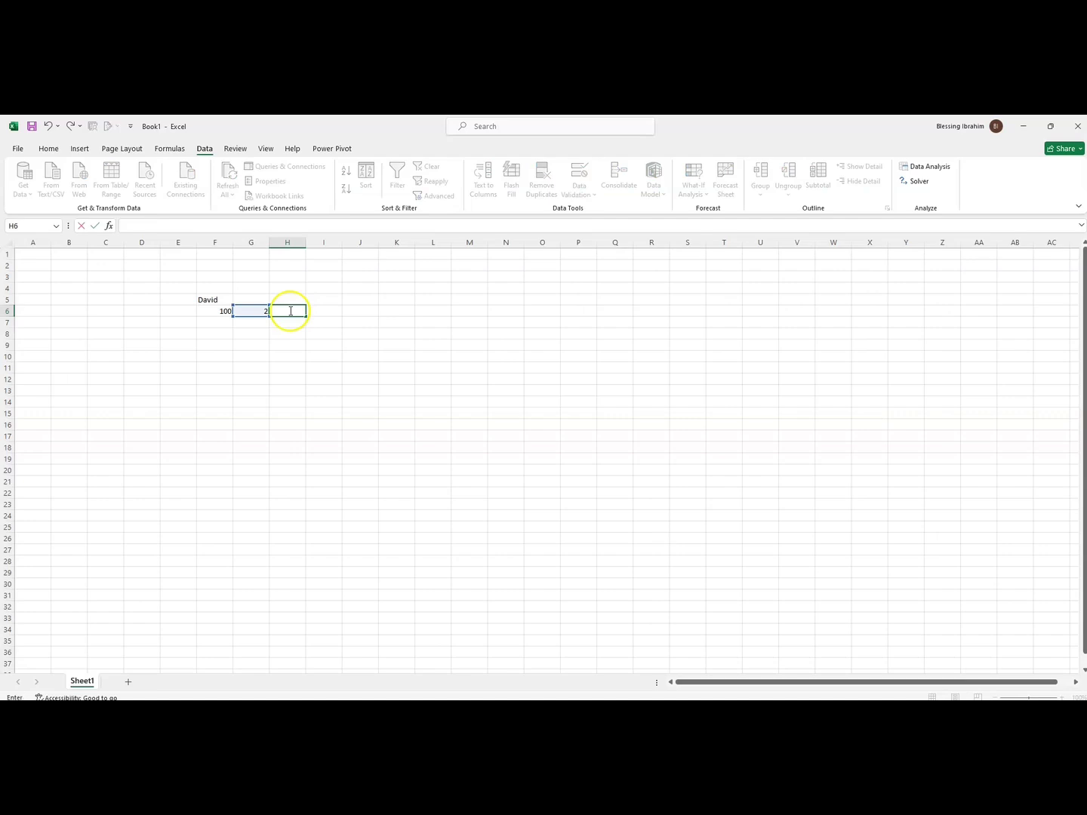
type("=")
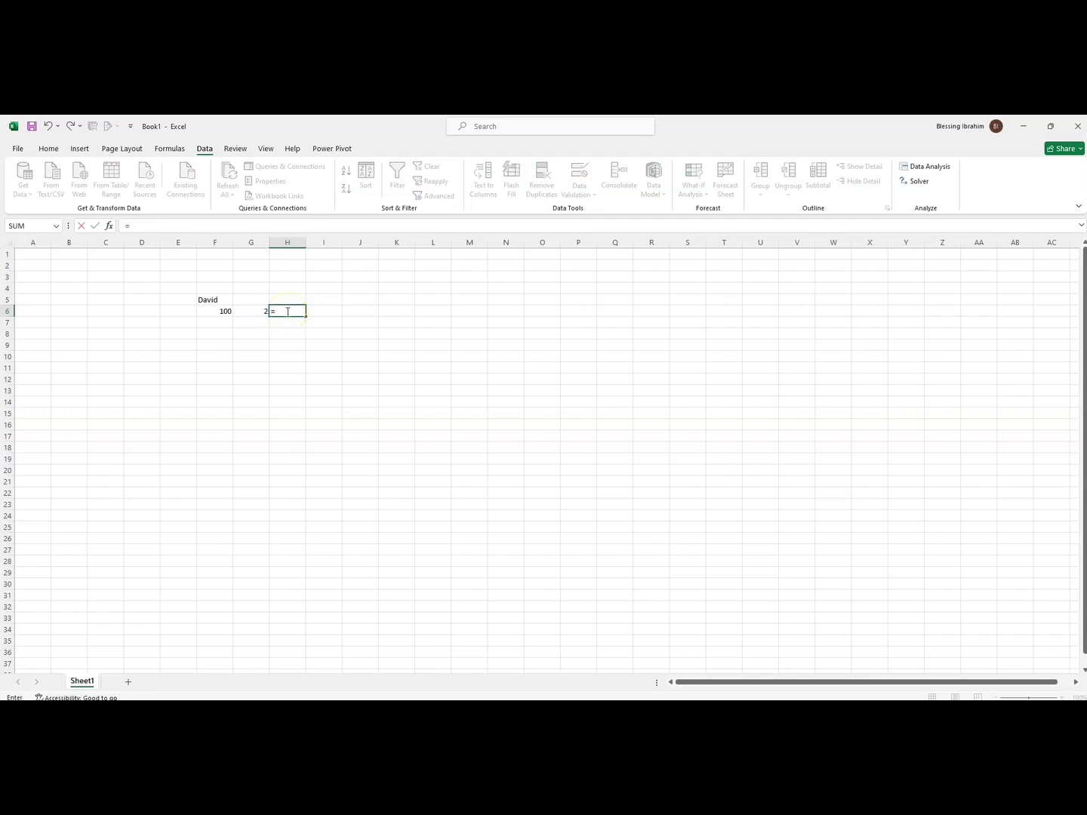
left_click(223, 312)
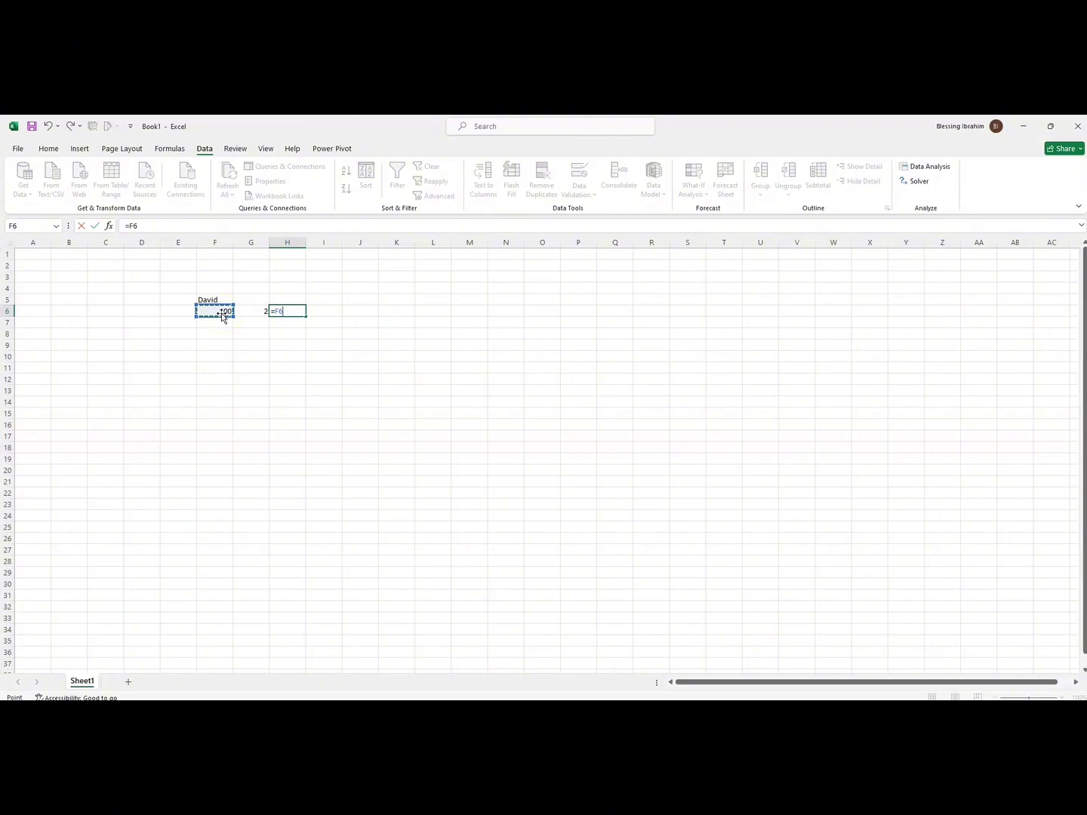
type("*")
left_click(244, 312)
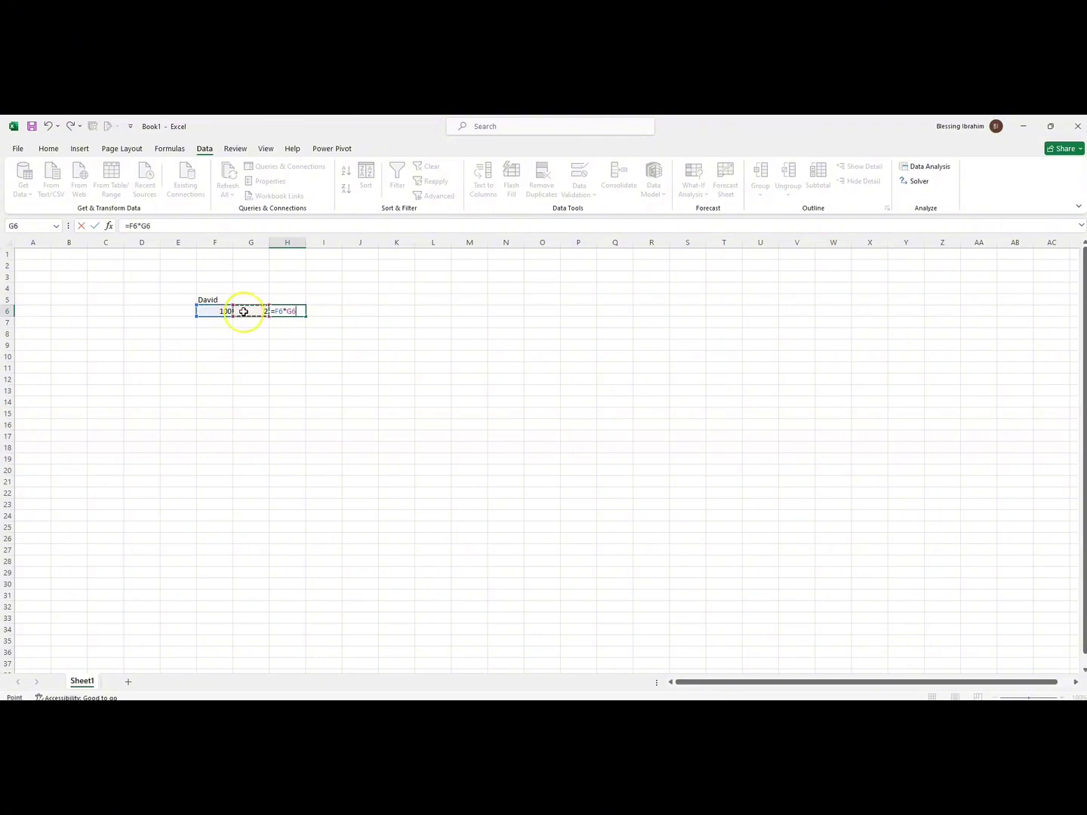
key("Return")
left_click(278, 311)
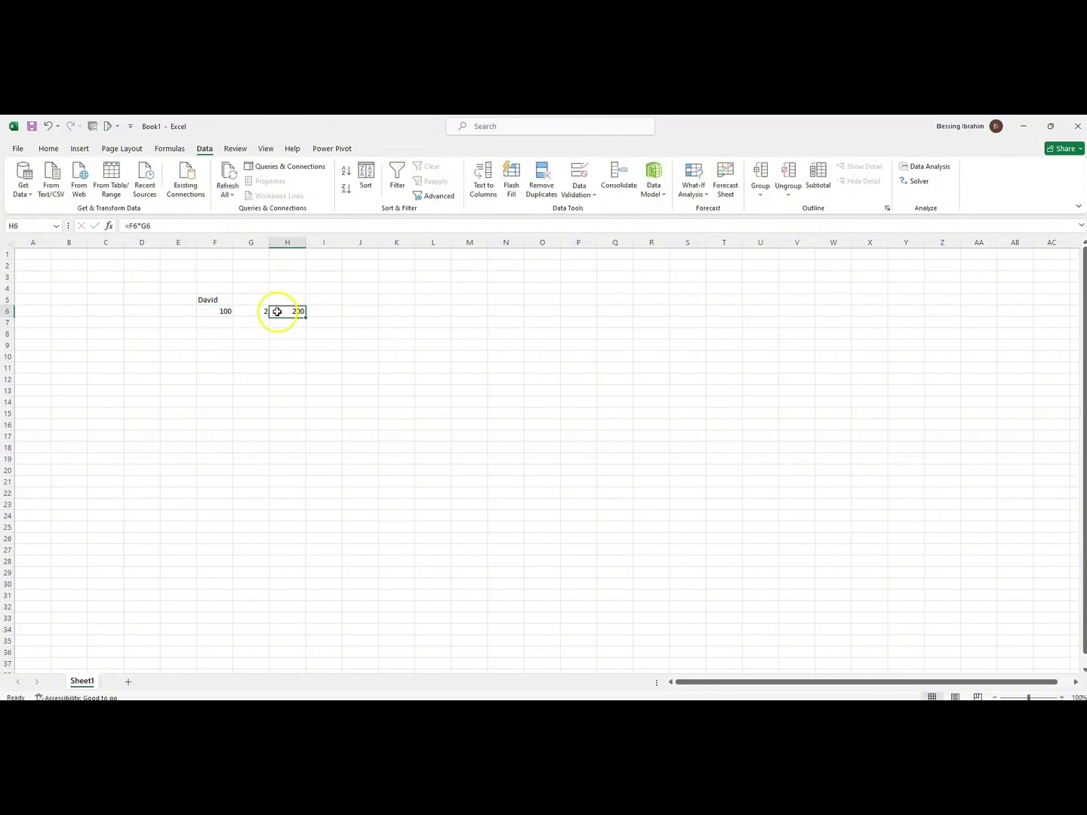
left_click(144, 226)
left_click_drag(151, 226, 125, 226)
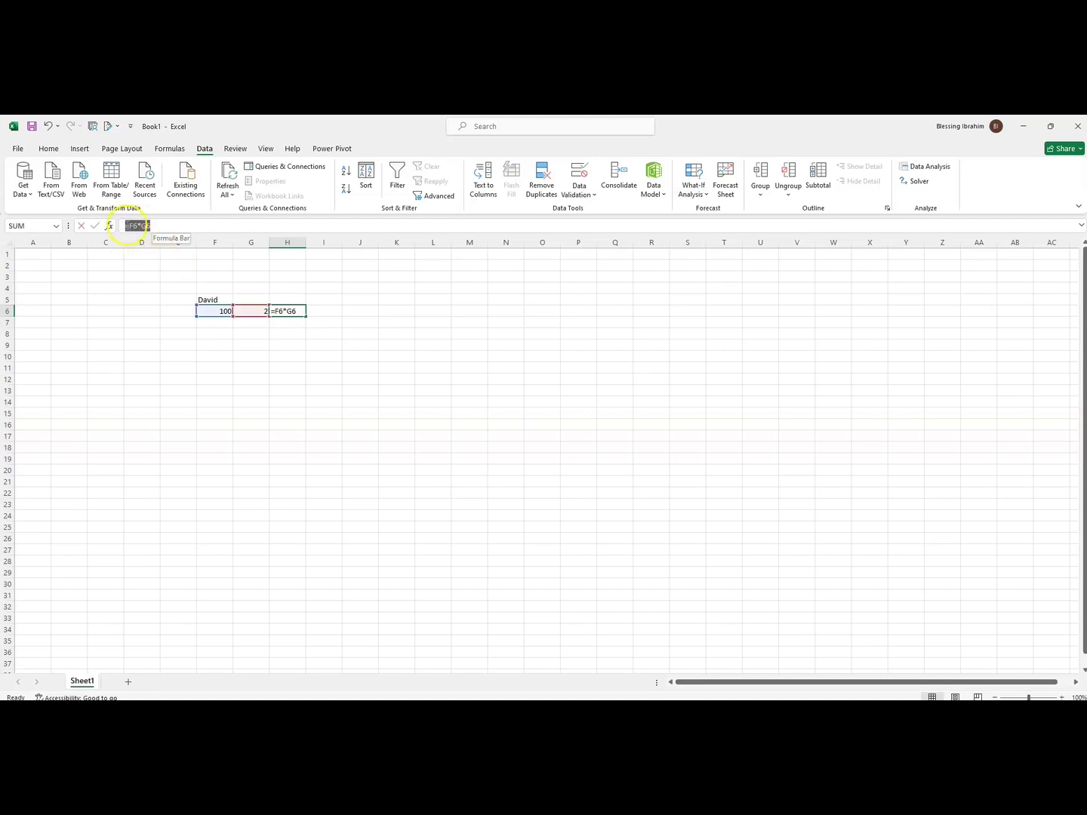
left_click(276, 322)
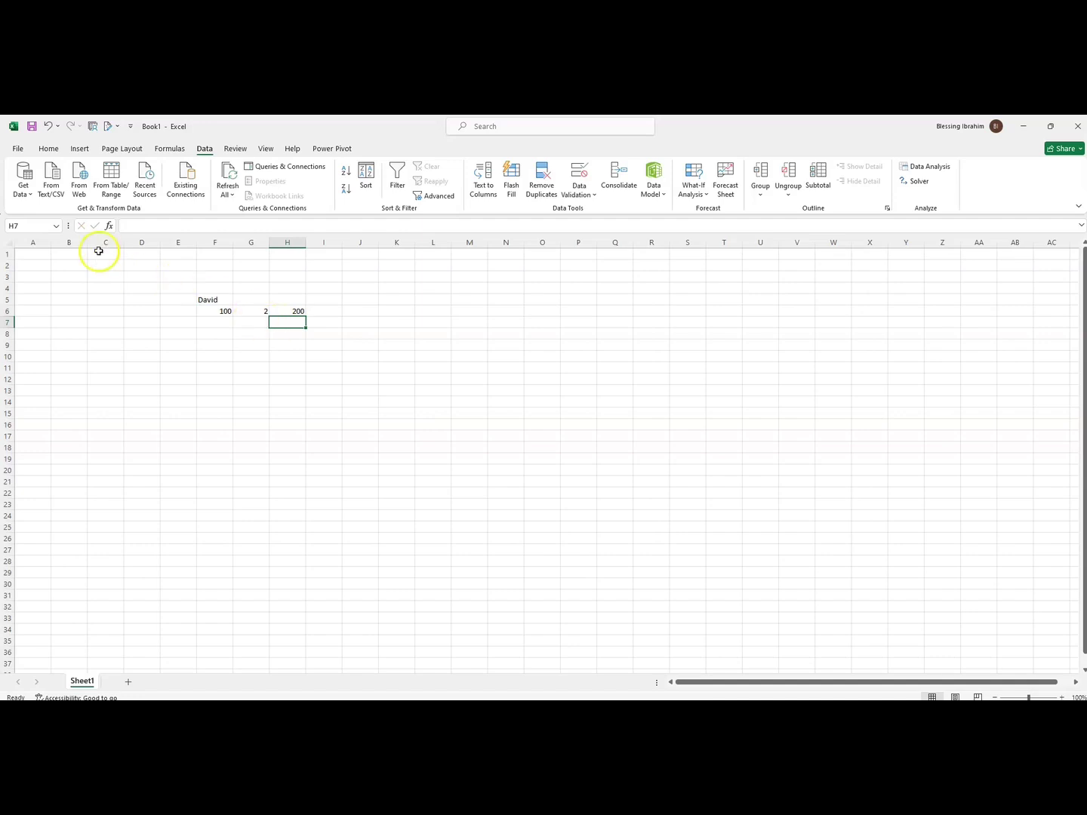
Examine how rows and columns are referenced by selecting row 7, column H and the first columns through D
left_click(15, 225)
left_click(23, 226)
left_click(7, 323)
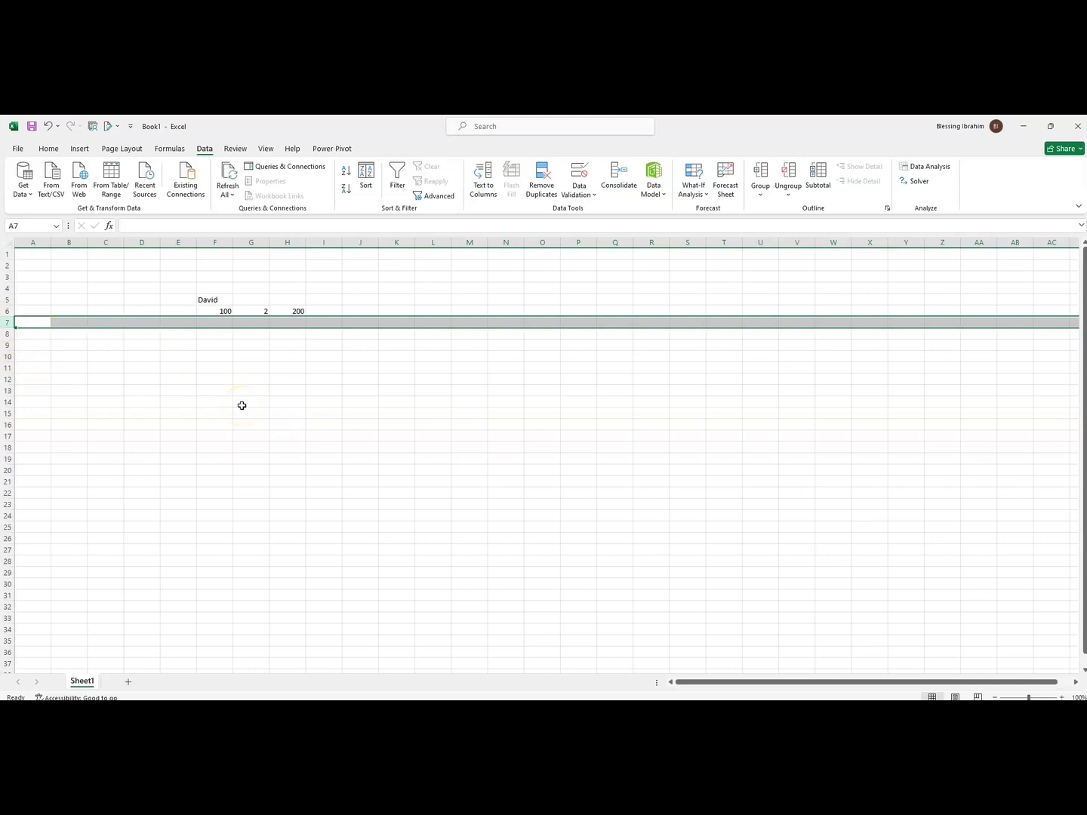
left_click(283, 239)
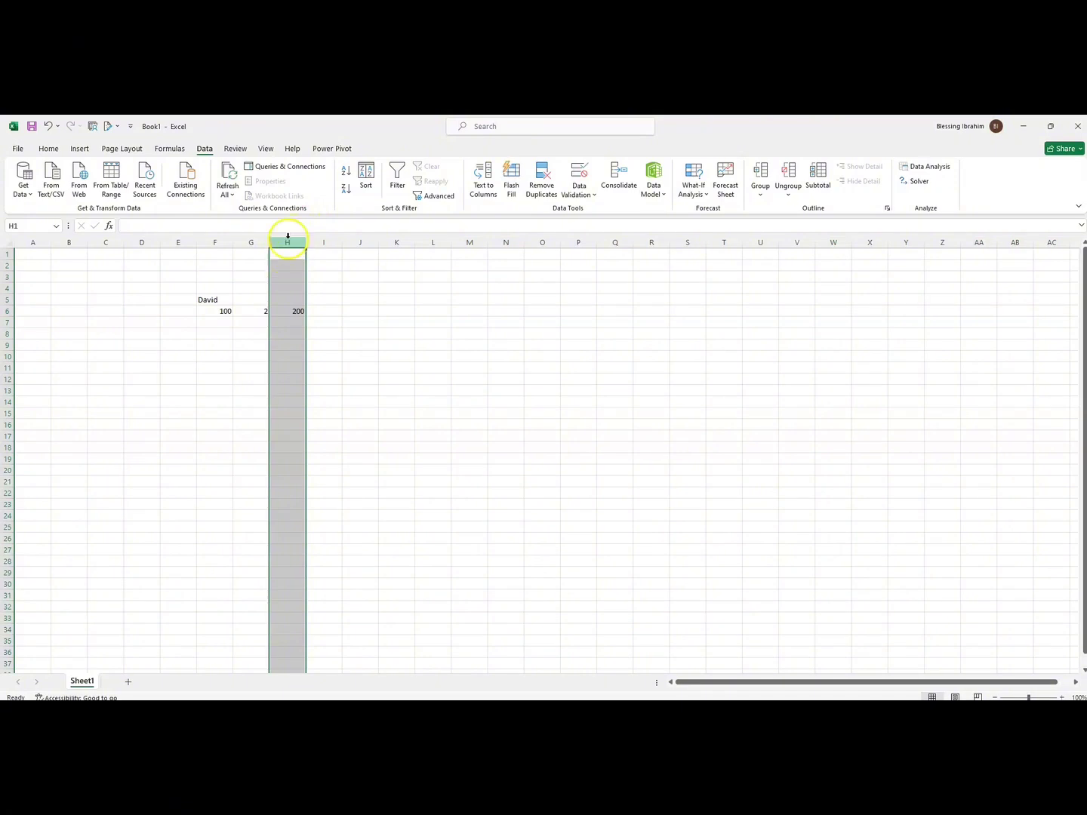
left_click(42, 242)
left_click(67, 240)
left_click(102, 240)
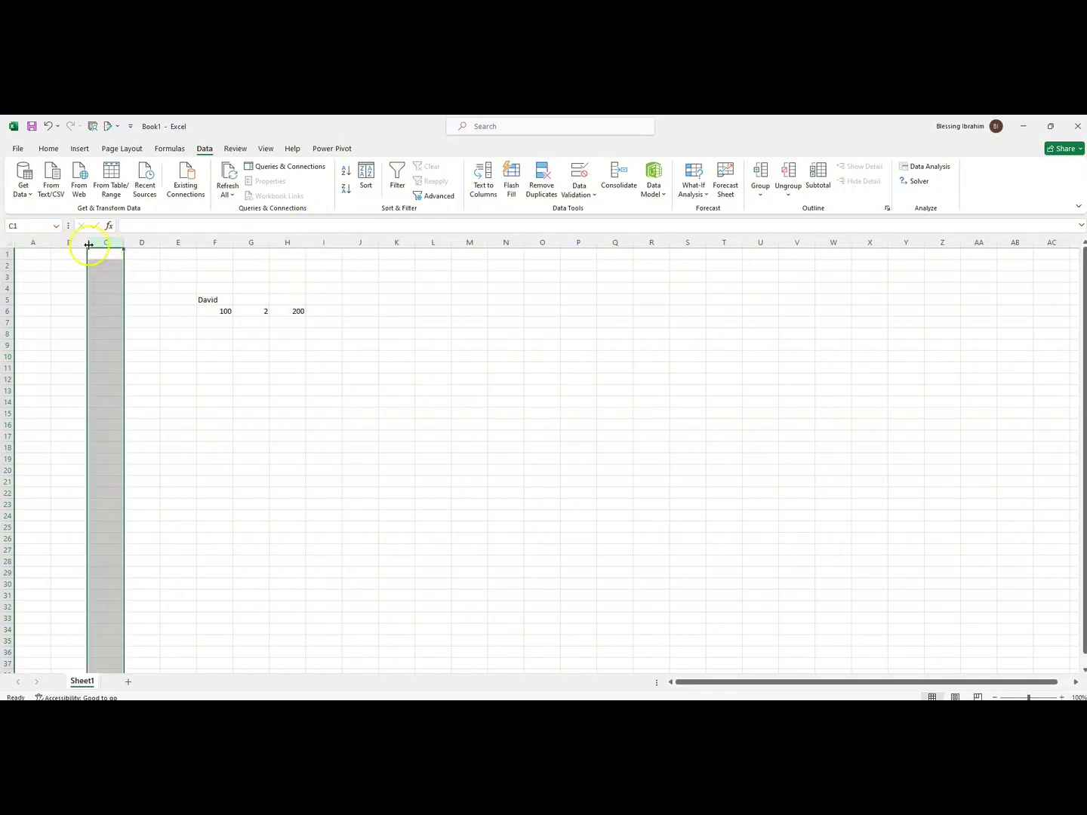
left_click(46, 242)
left_click(68, 242)
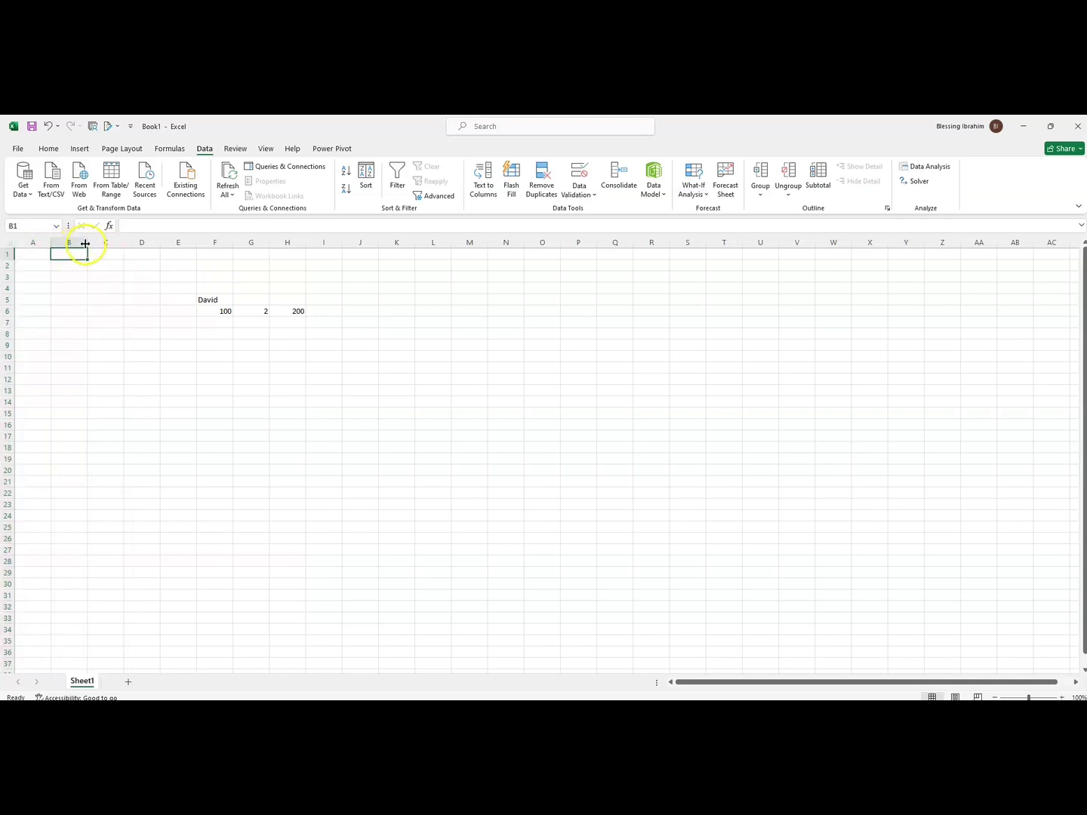
left_click(101, 243)
left_click(141, 242)
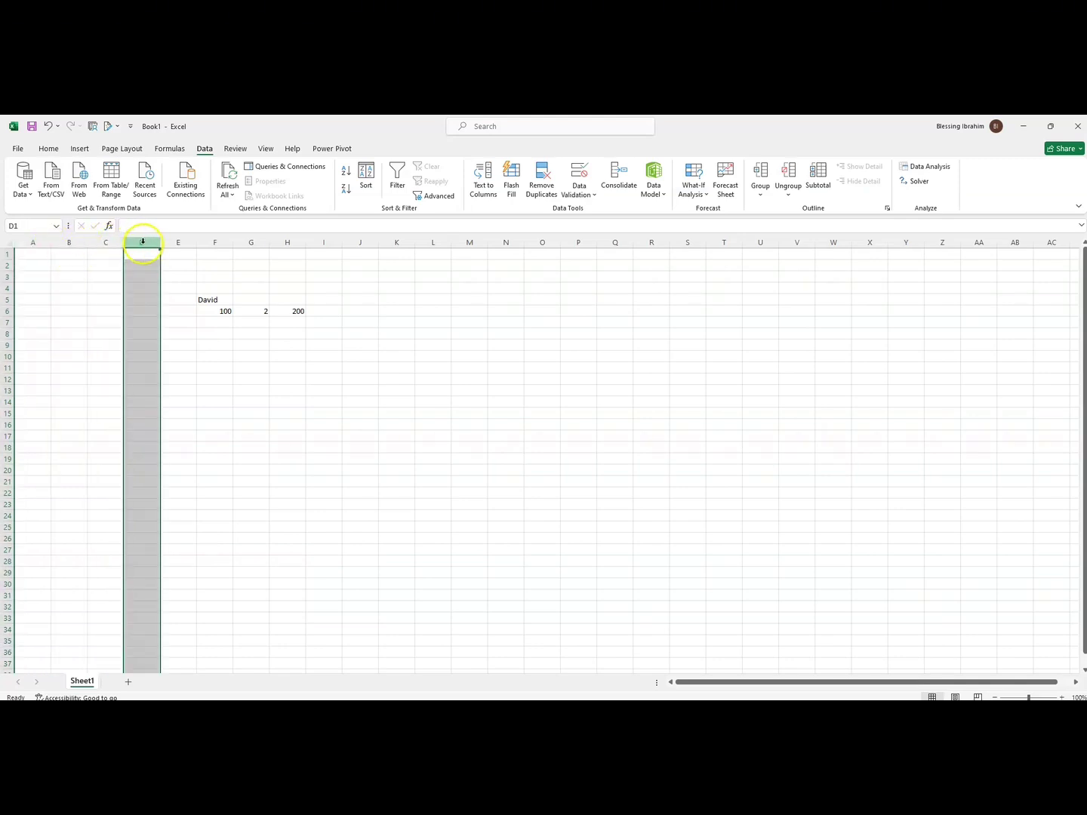
Examine how a row and a column meet at a cell by selecting row 7, column D and cell D7
left_click(9, 323)
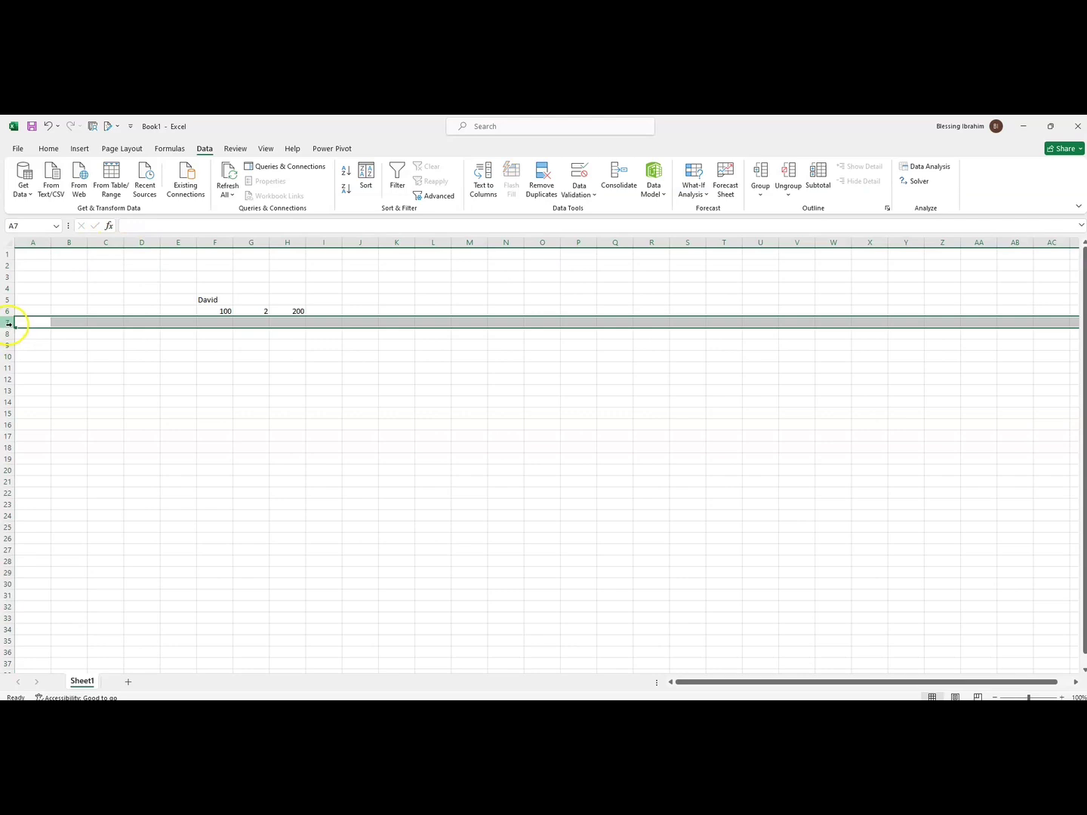
left_click(30, 322)
left_click(142, 322)
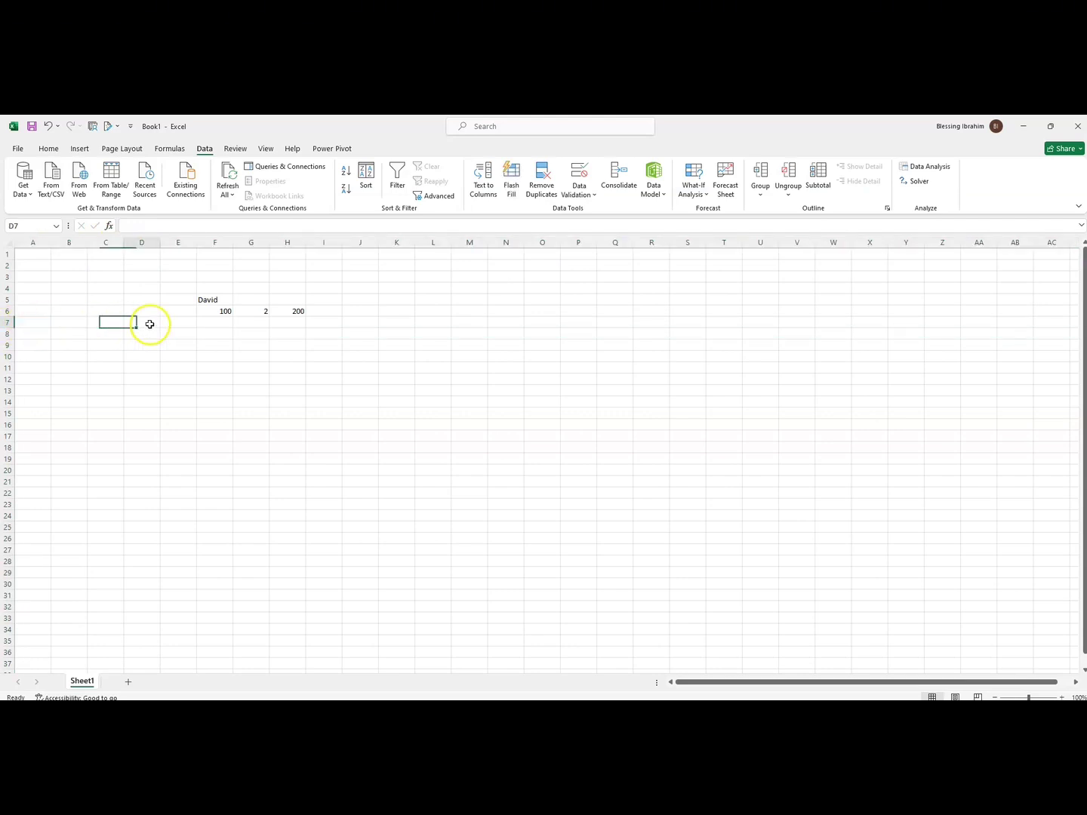
left_click(140, 243)
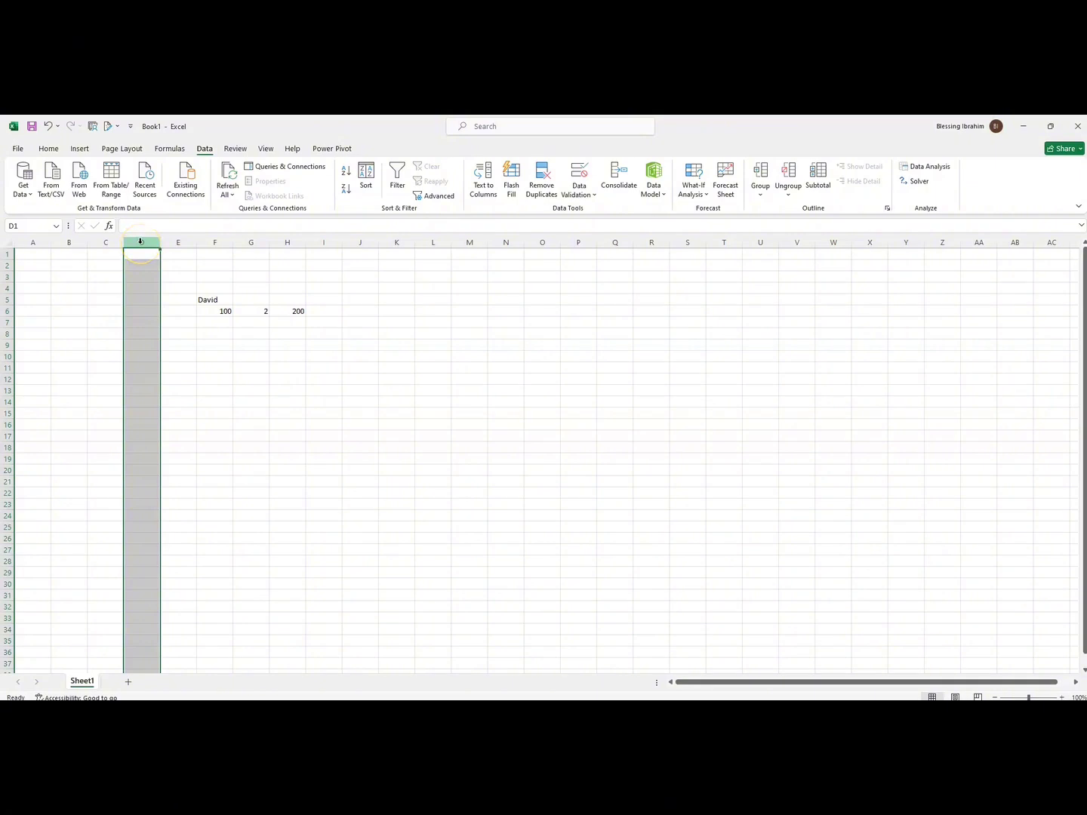
left_click(9, 323)
left_click(140, 322)
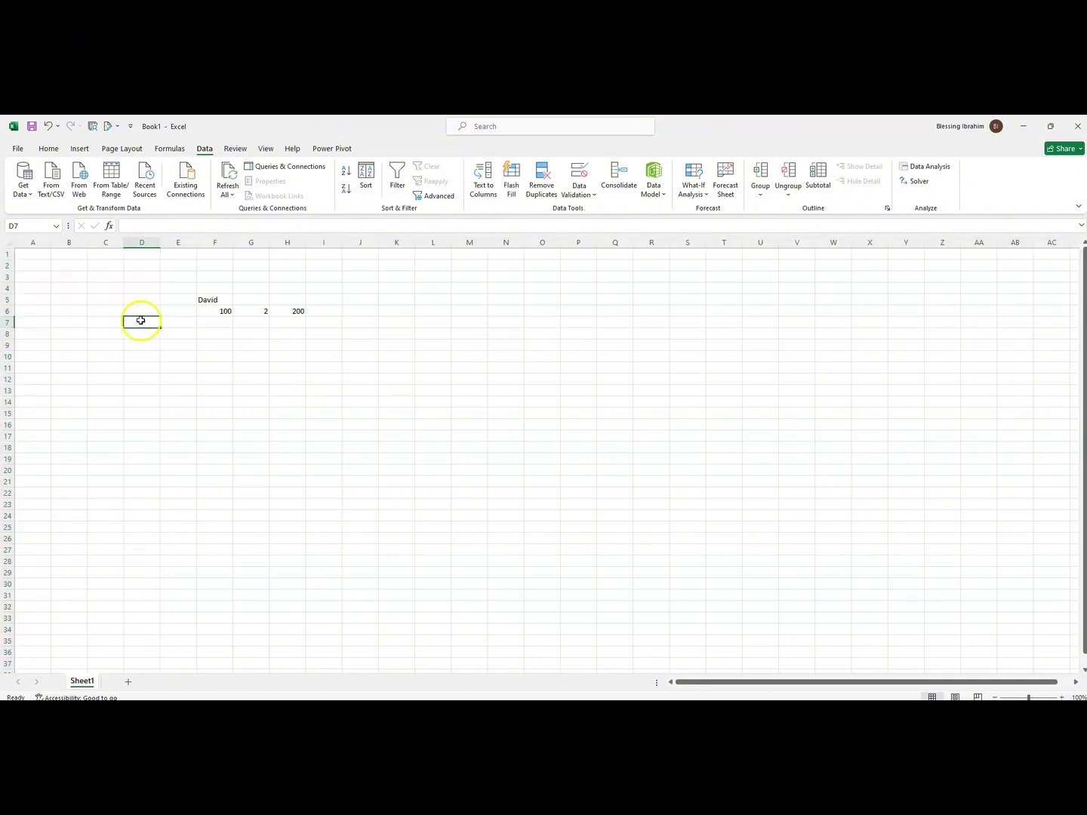
Examine the addresses and contents of individual cells by selecting E9, several cells in column D up to D3, then I8, F5 and F6
left_click(172, 346)
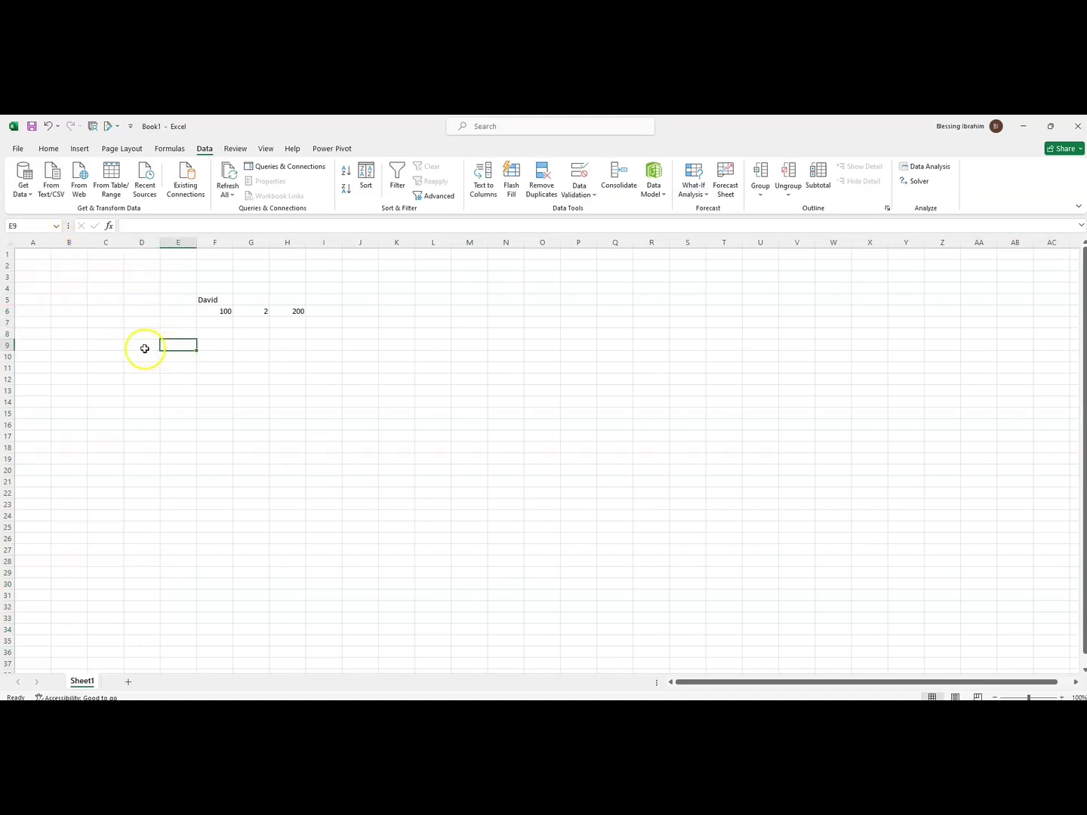
left_click(144, 347)
left_click(138, 333)
left_click(135, 322)
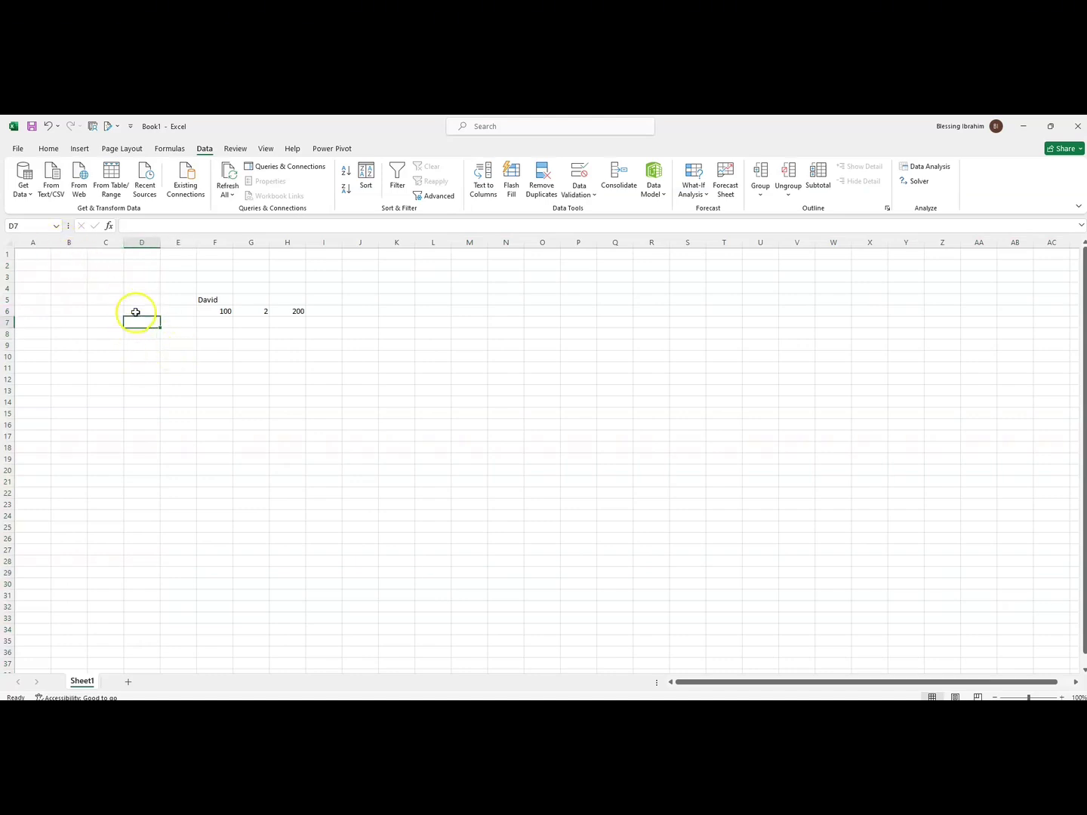
left_click(136, 310)
left_click(135, 299)
left_click(135, 276)
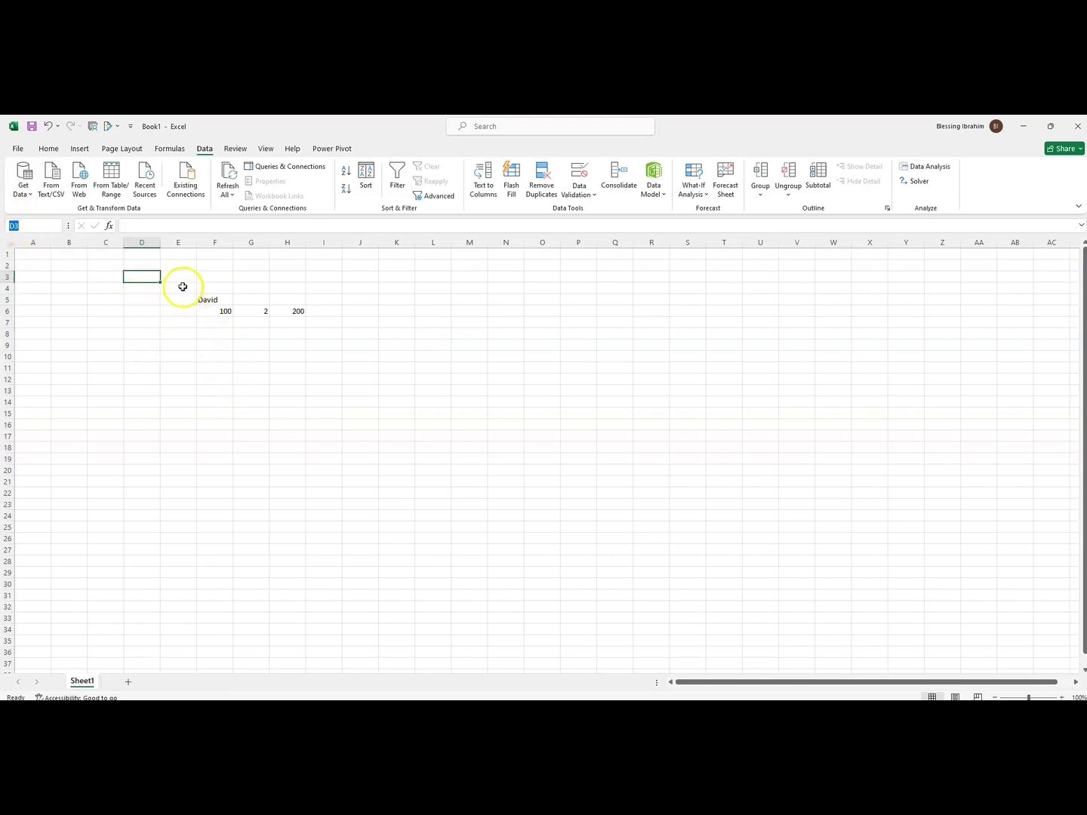
left_click_drag(153, 283, 318, 336)
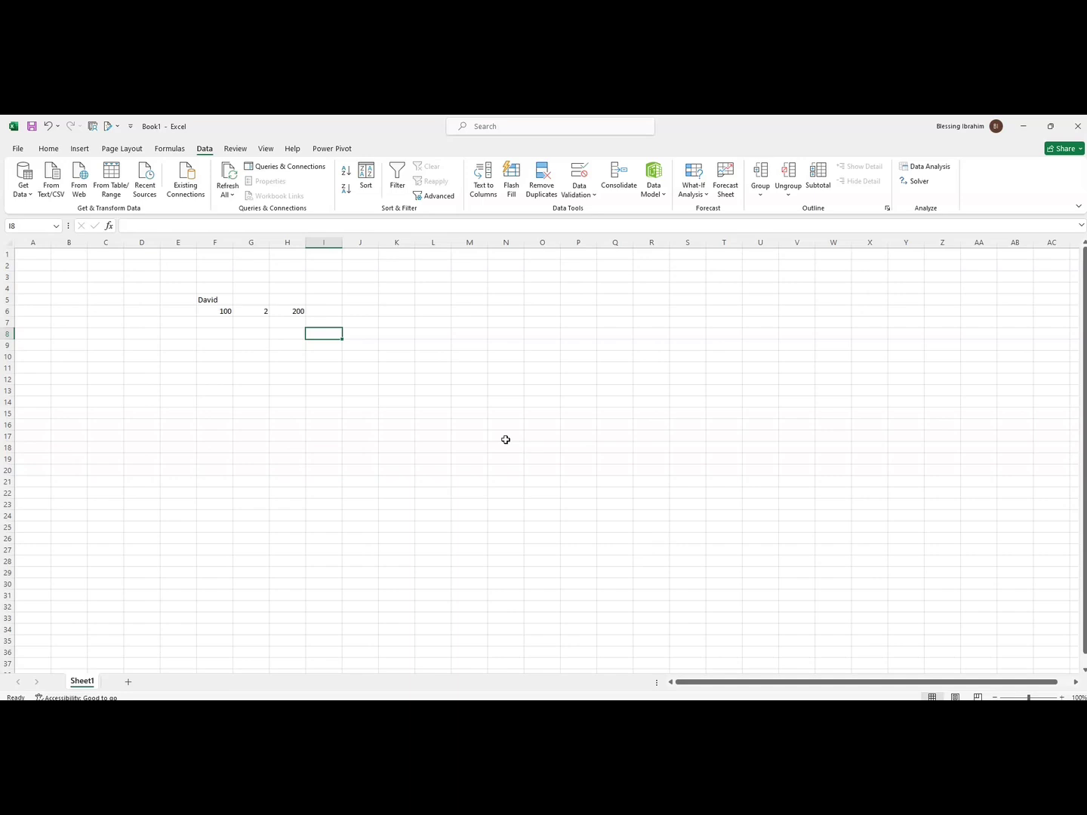
left_click(202, 299)
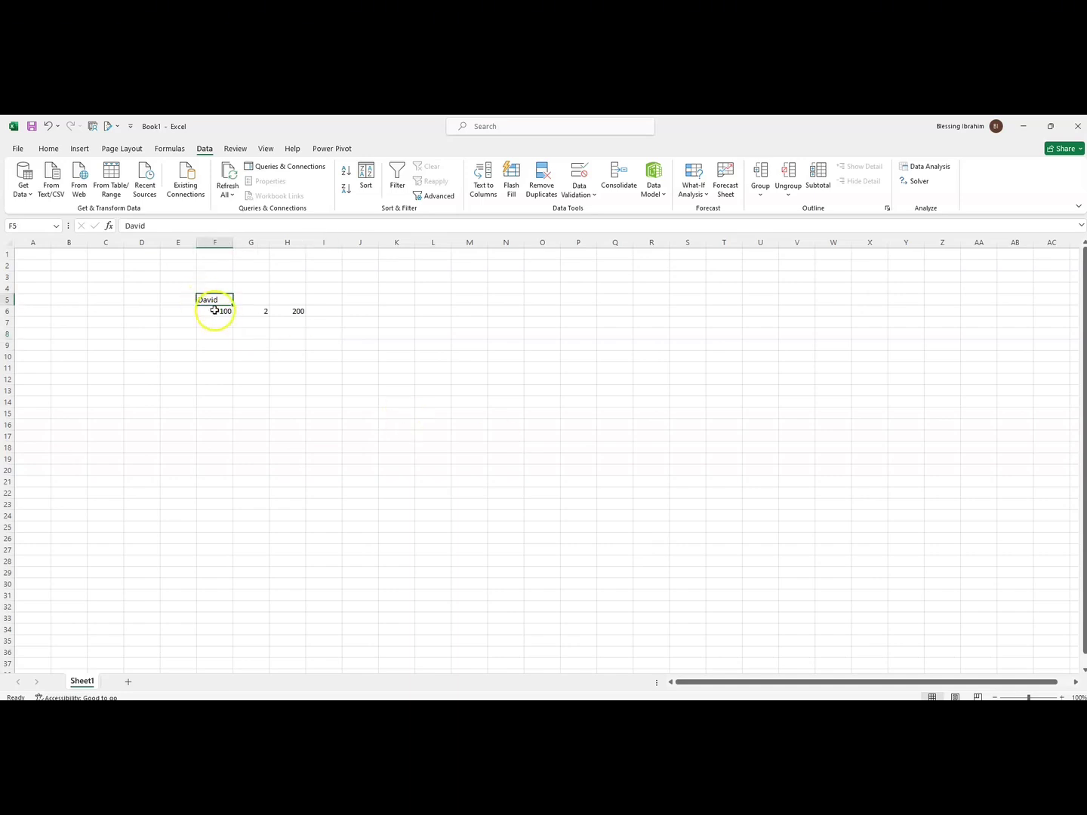
left_click(215, 311)
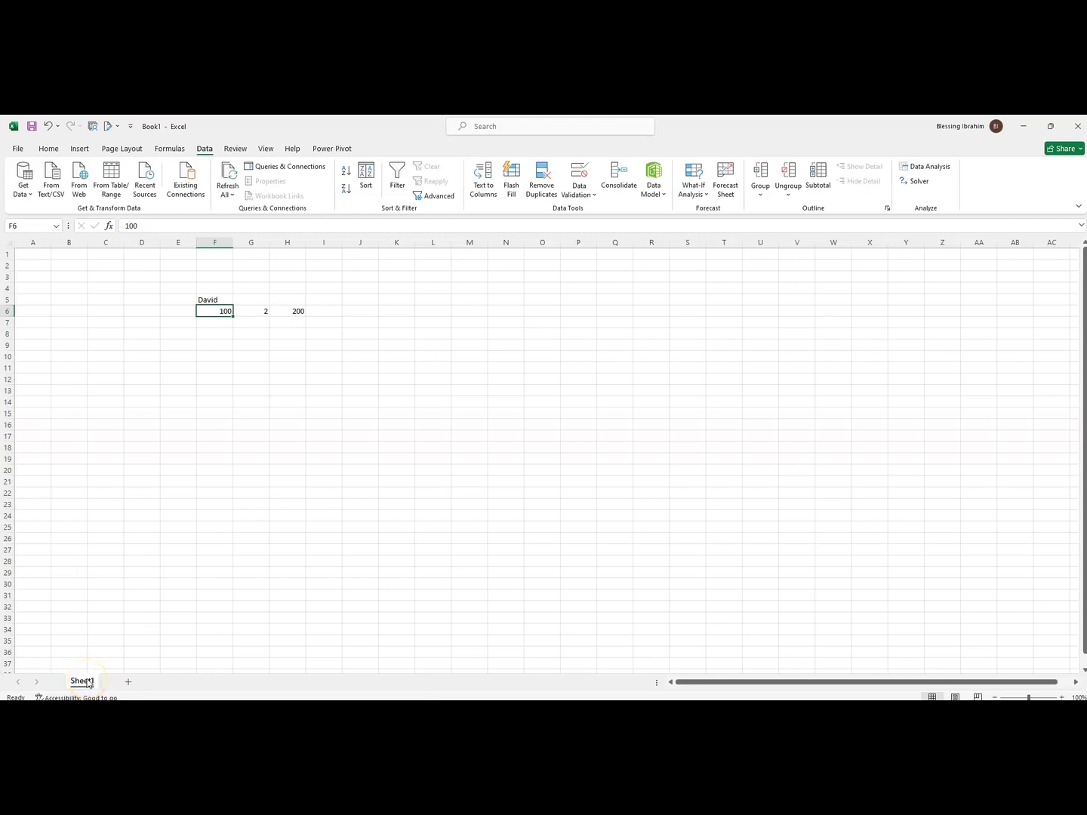
Add four new worksheets to the workbook
left_click(127, 682)
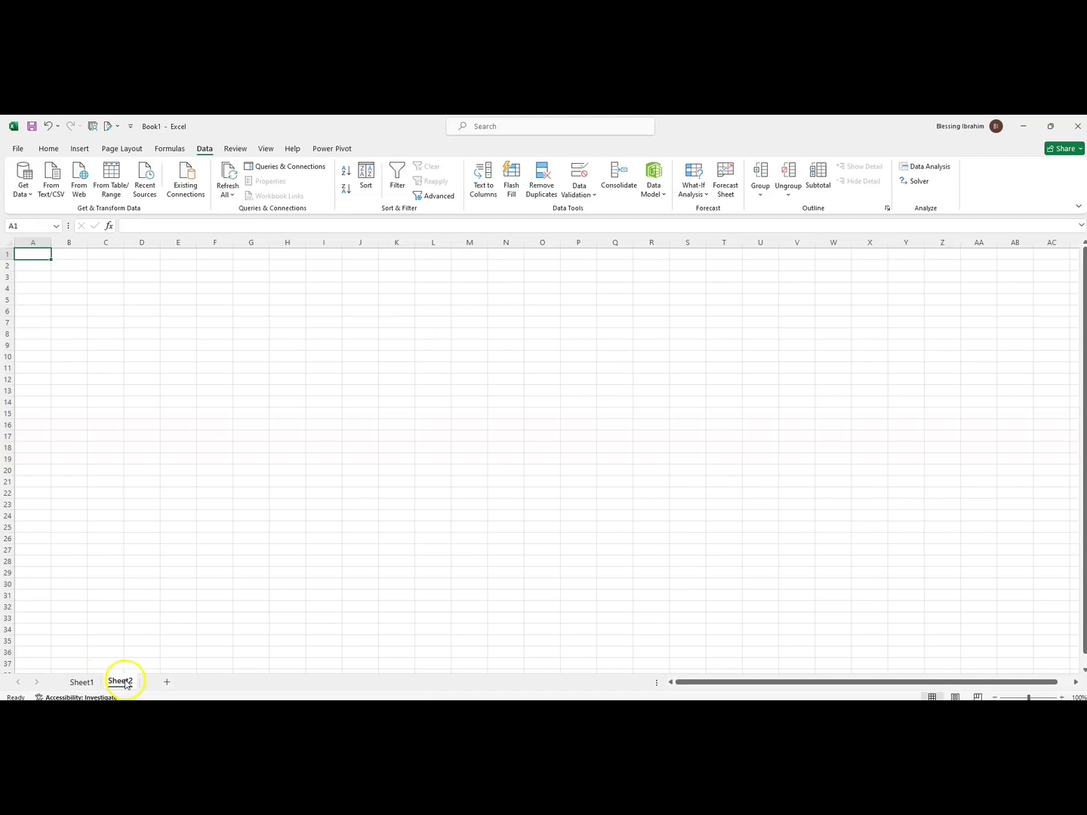
left_click(166, 683)
left_click(206, 683)
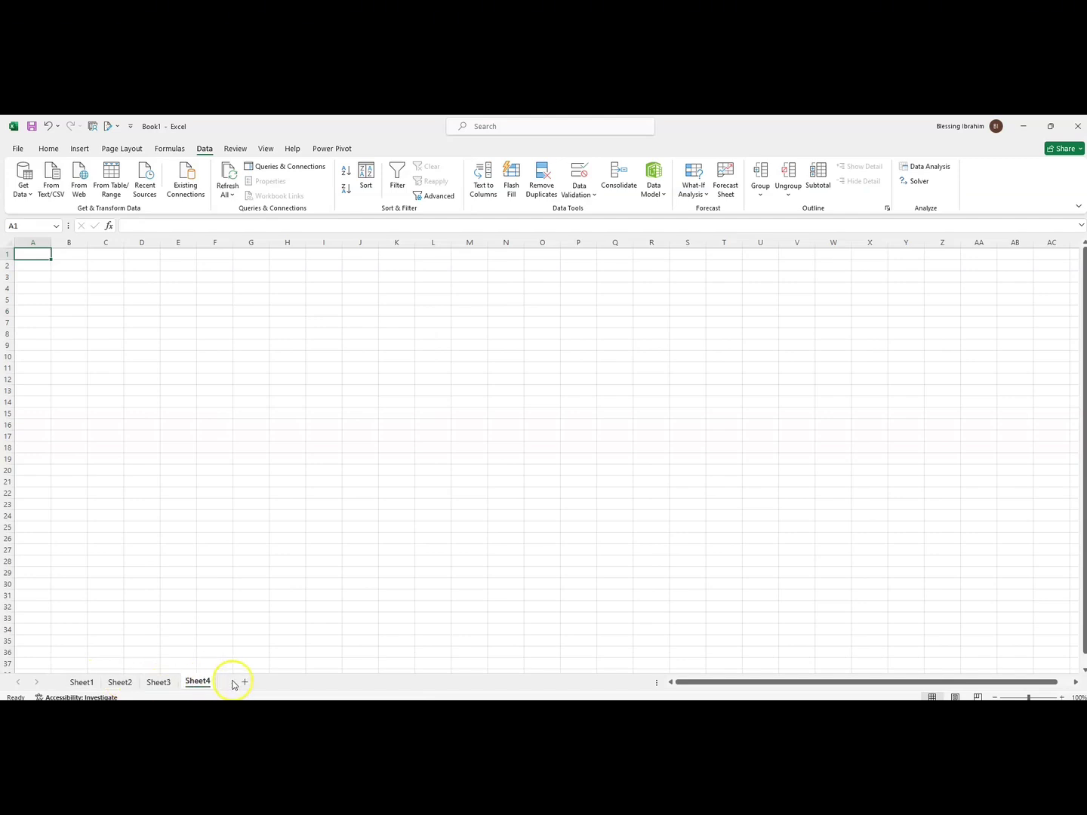
left_click(243, 682)
Look through Sheet1, Sheet2, Sheet3 and Sheet4, return to Sheet1, and finish on Sheet2
left_click(80, 683)
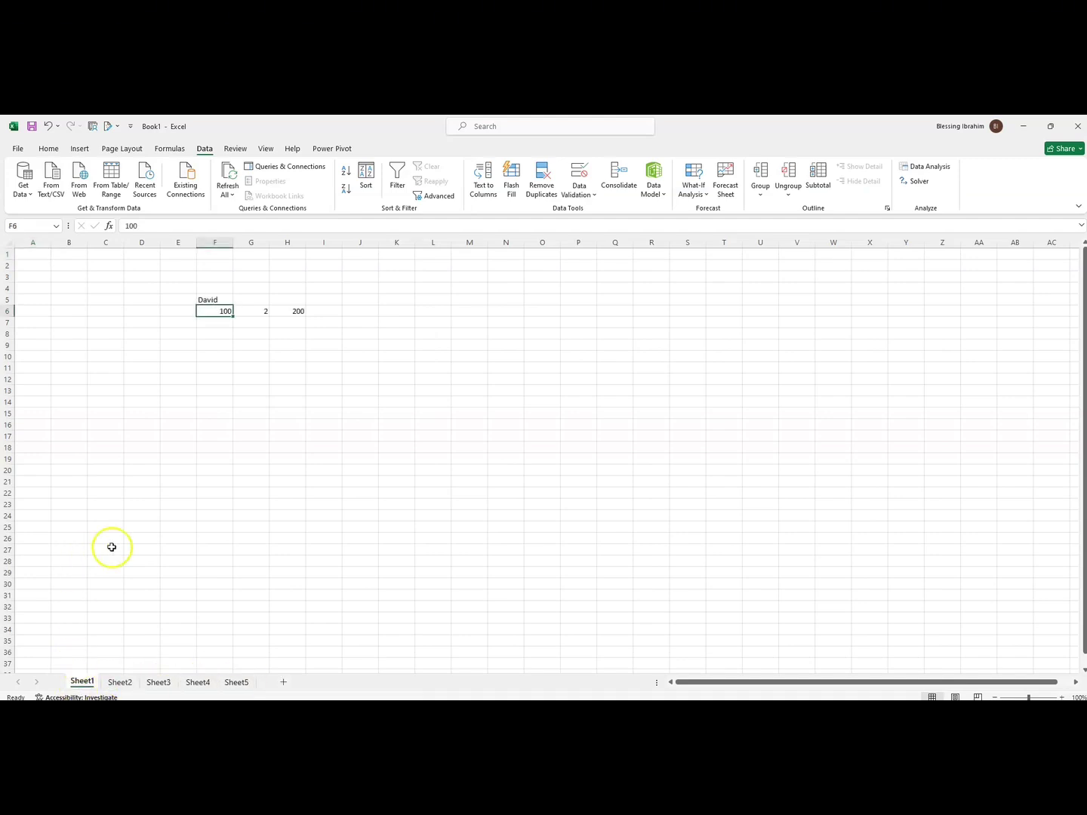
left_click(126, 687)
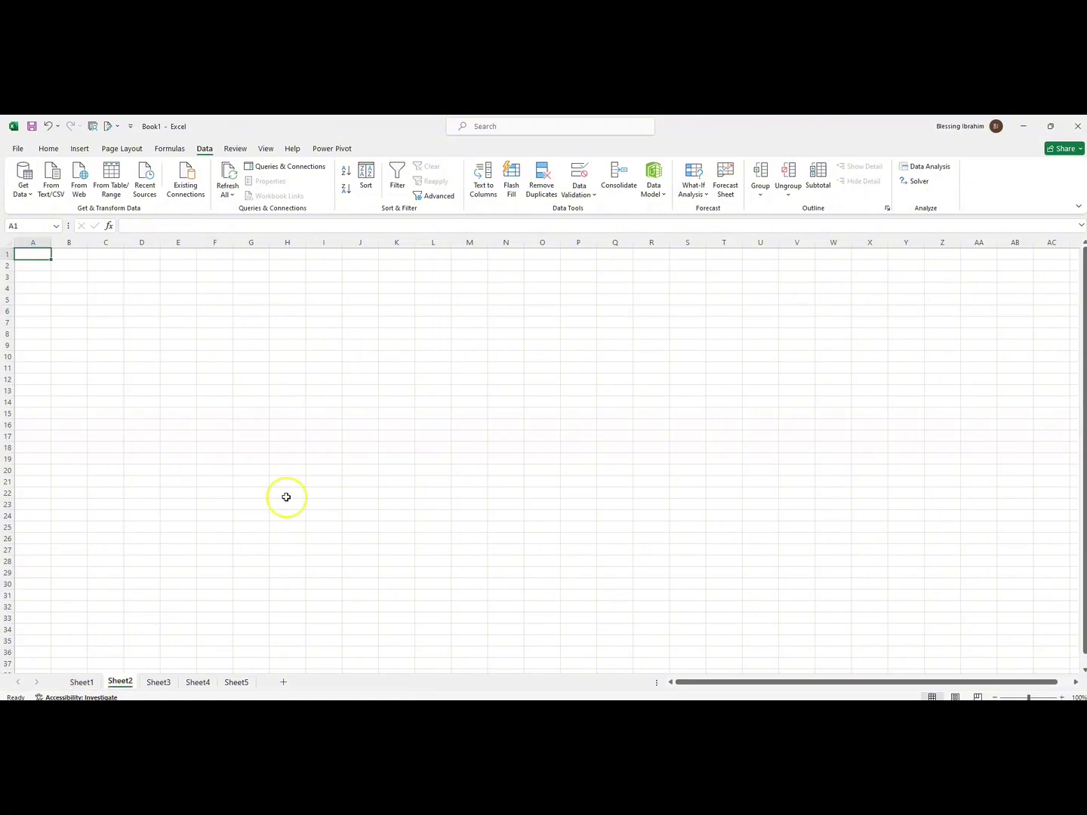
left_click(159, 683)
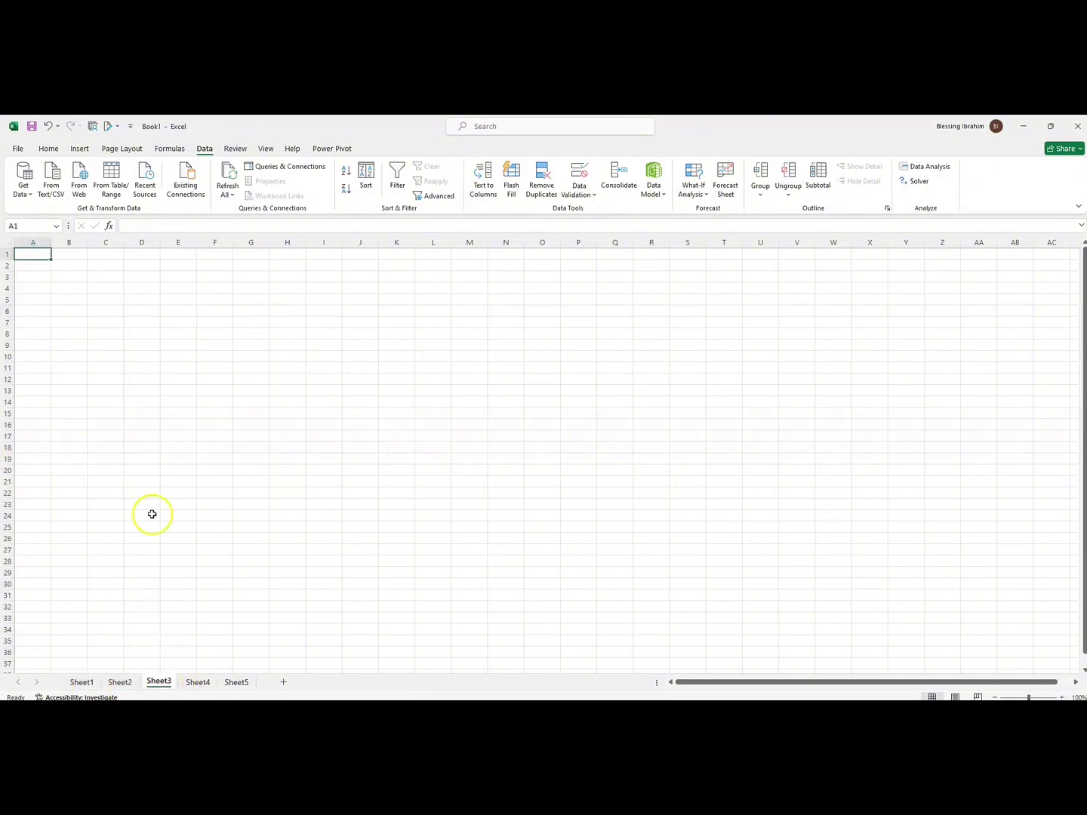
left_click(199, 683)
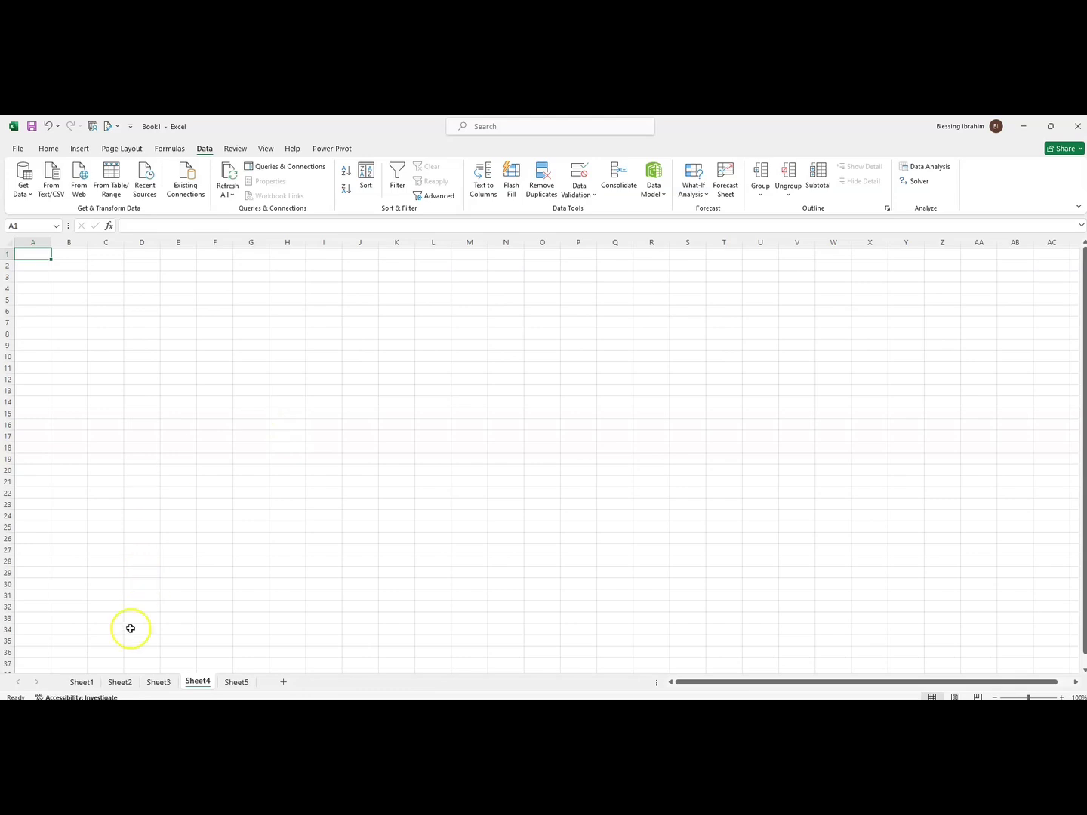
left_click(82, 682)
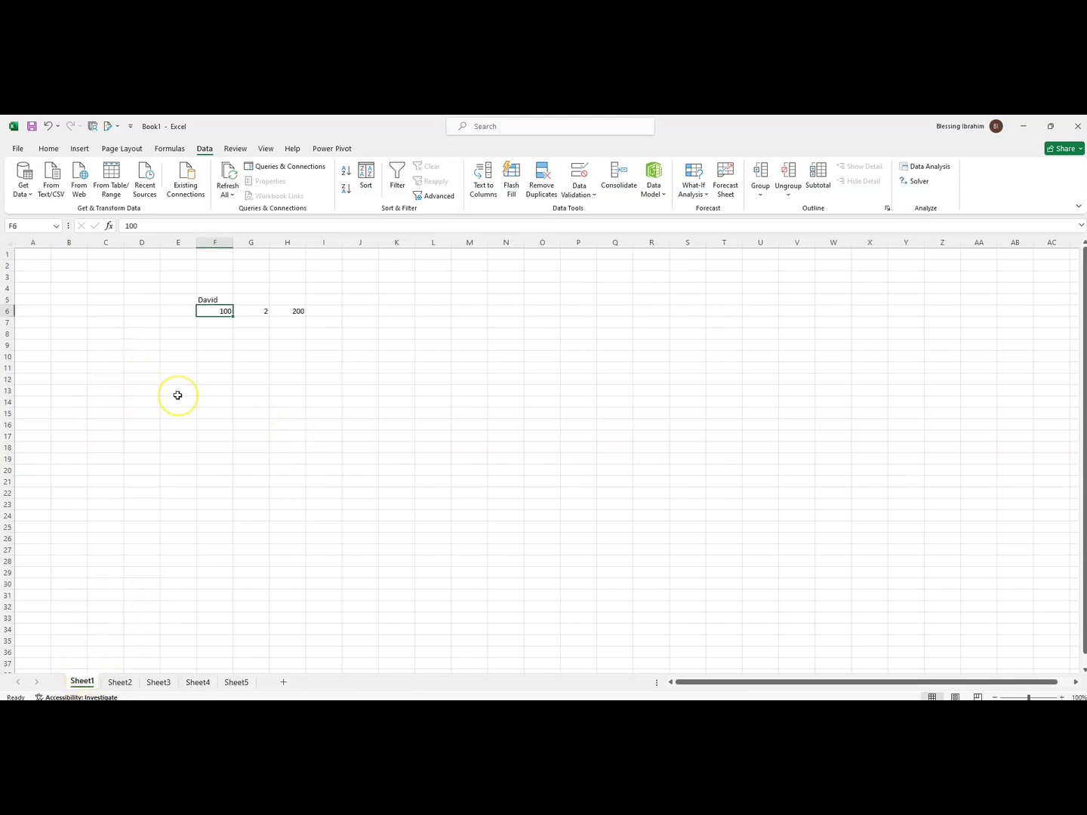
left_click(121, 686)
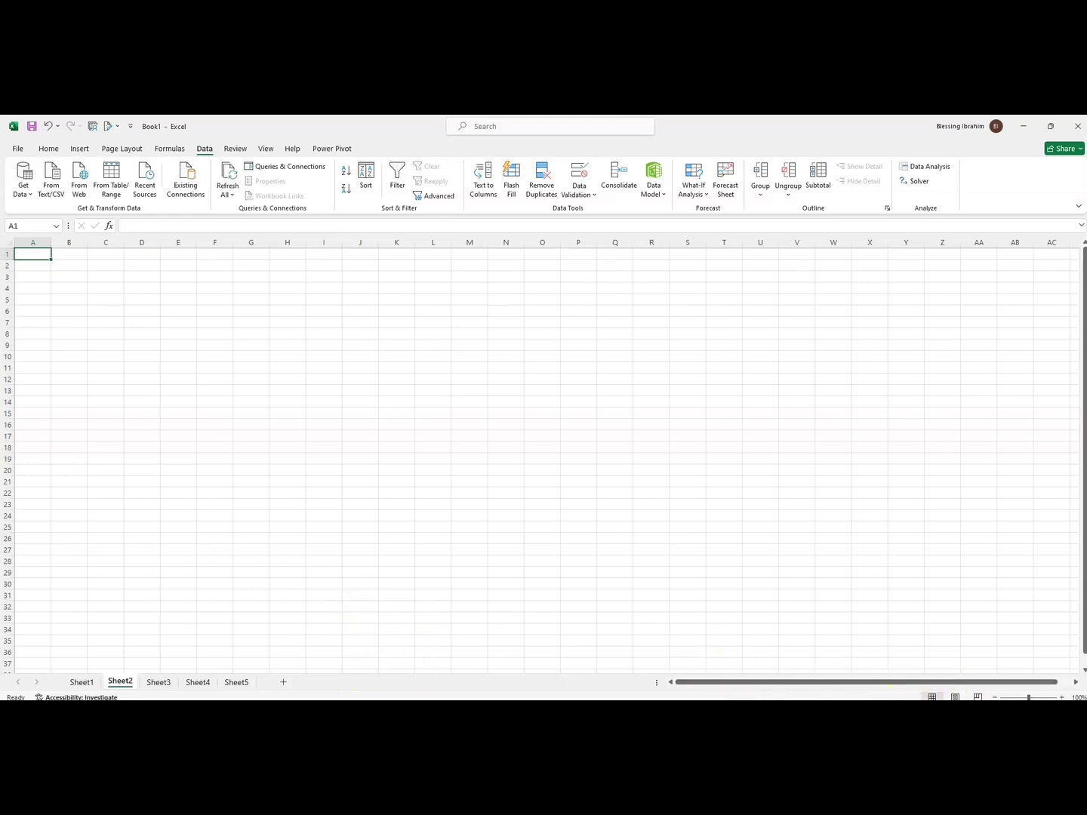
Zoom out on Sheet2 to 20% to view more cells at once
left_click(995, 697)
left_click(995, 697)
left_click(995, 697)
left_click(995, 696)
left_click(995, 697)
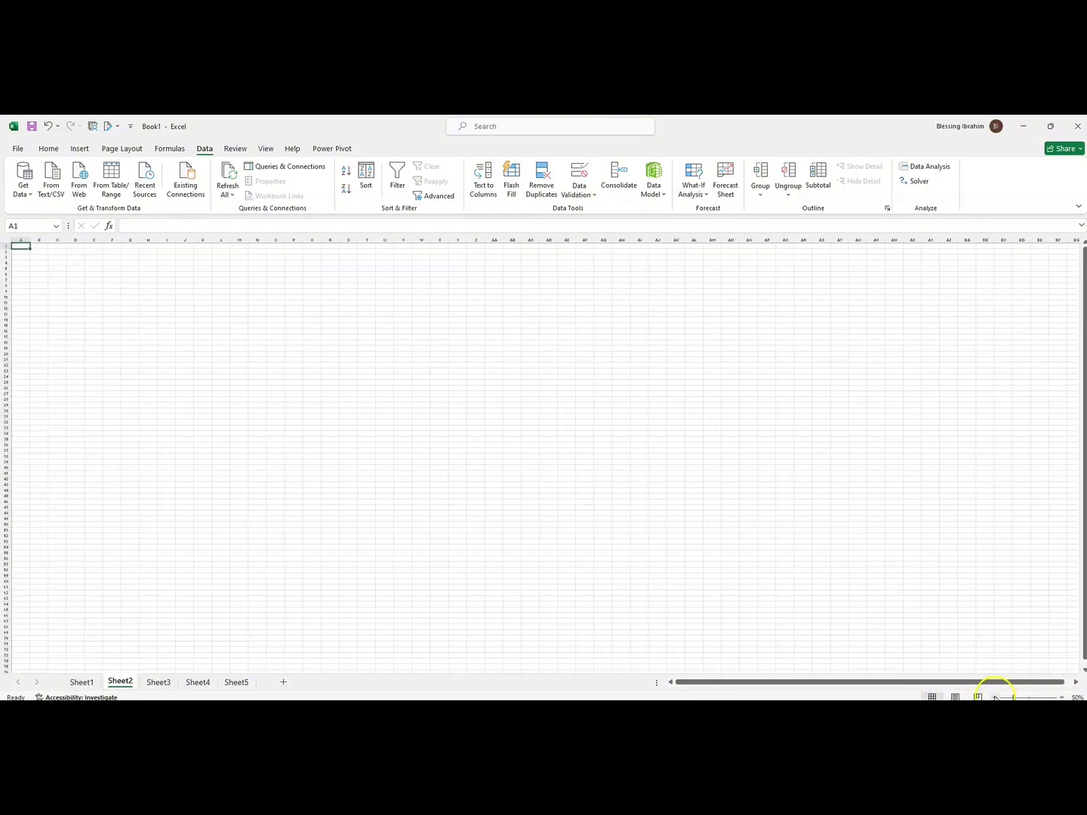
left_click(995, 697)
left_click(995, 697)
left_click(995, 697)
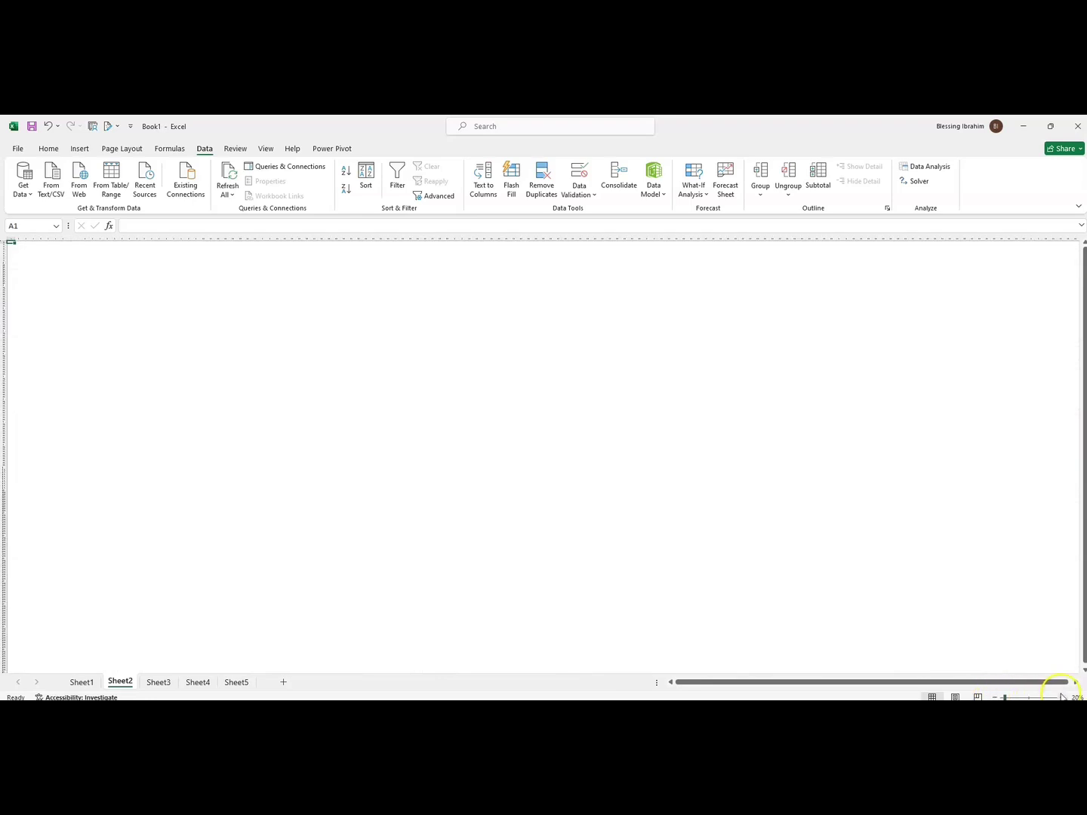
Zoom in on Sheet2 to 150%, and reduce the magnification to 140%
left_click(1062, 697)
left_click(1062, 697)
left_click(1062, 697)
left_click(1062, 697)
left_click(1062, 697)
left_click(1062, 696)
left_click(1062, 696)
left_click(1062, 697)
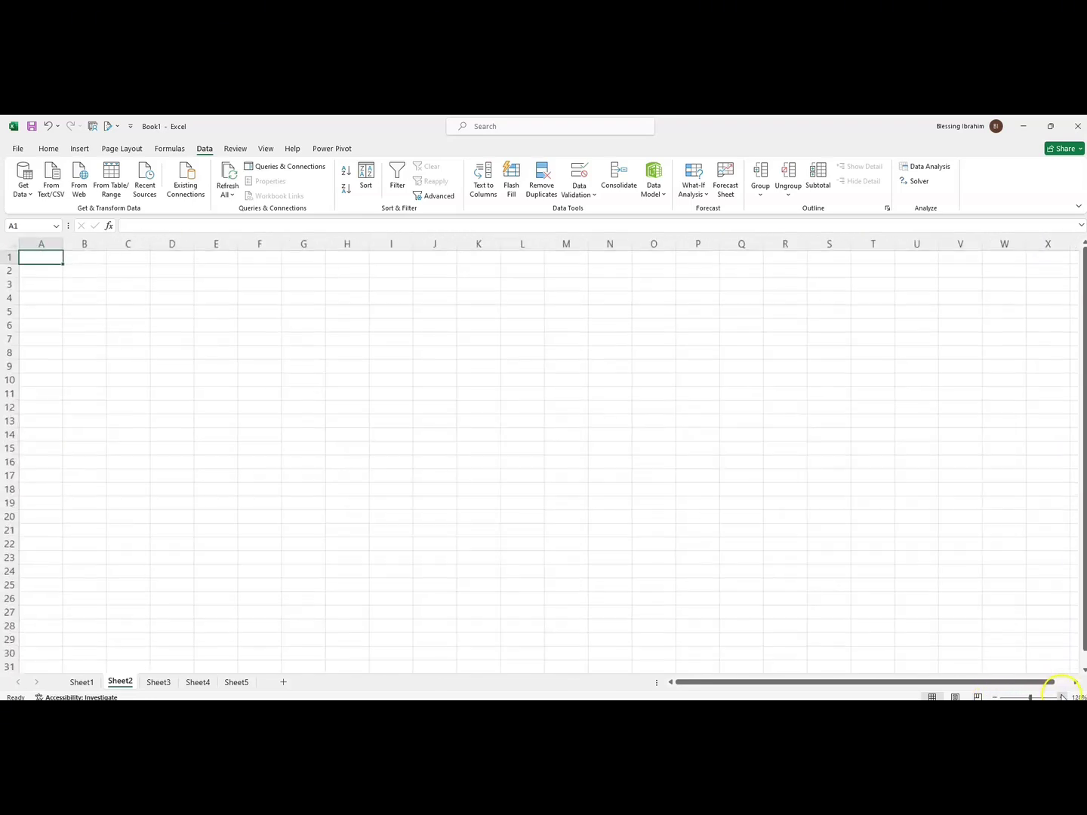
left_click(1062, 697)
left_click(1062, 697)
left_click(1062, 697)
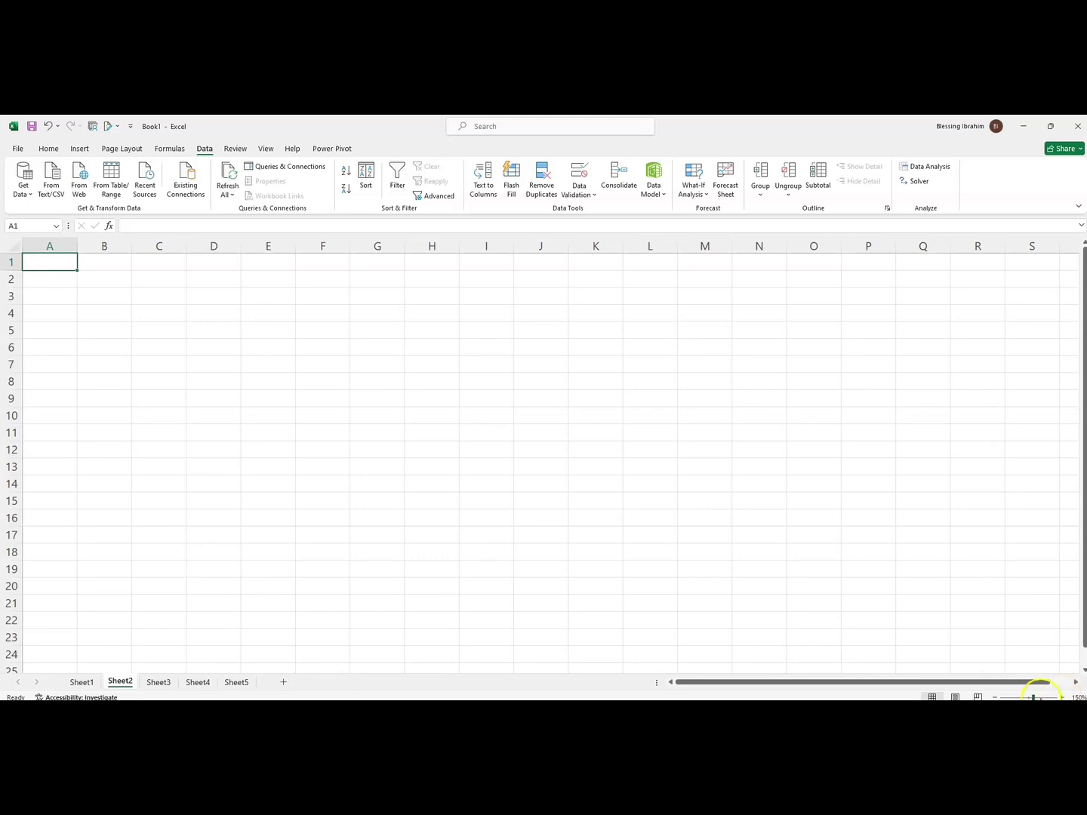
left_click(995, 696)
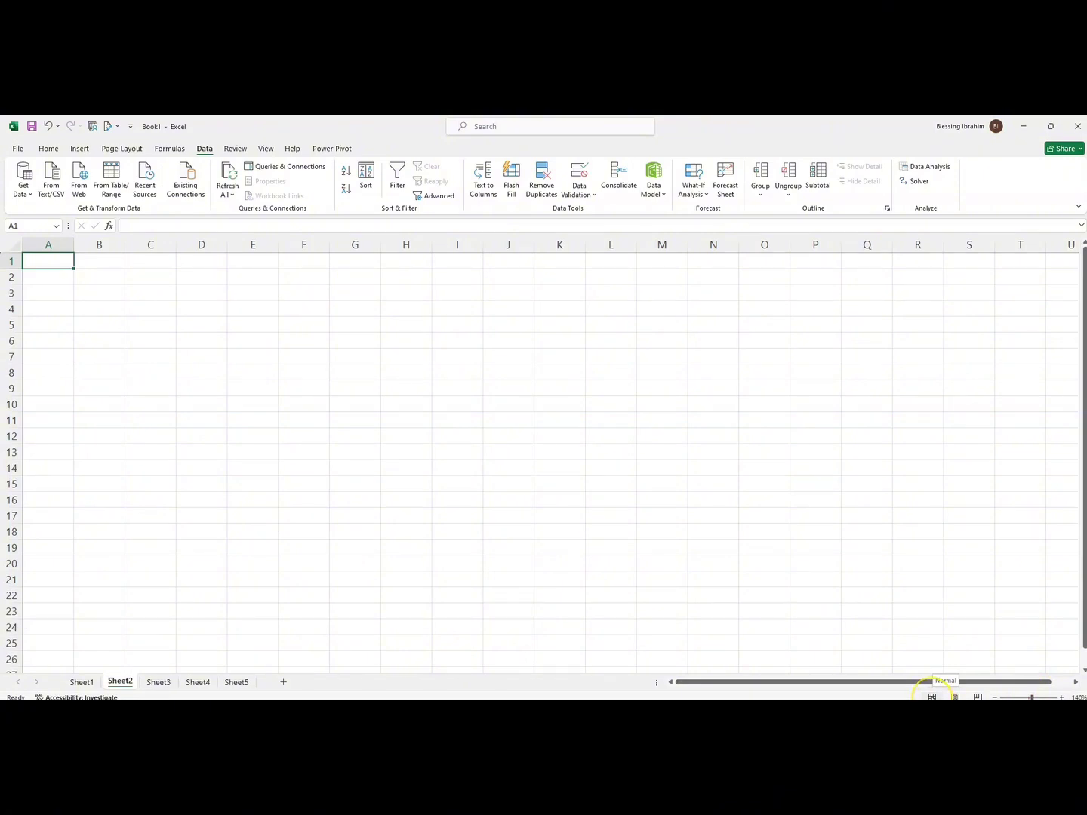
Examine Sheet2 in Normal, Page Layout and Page Break Preview views, and scroll across the sheet
left_click(932, 697)
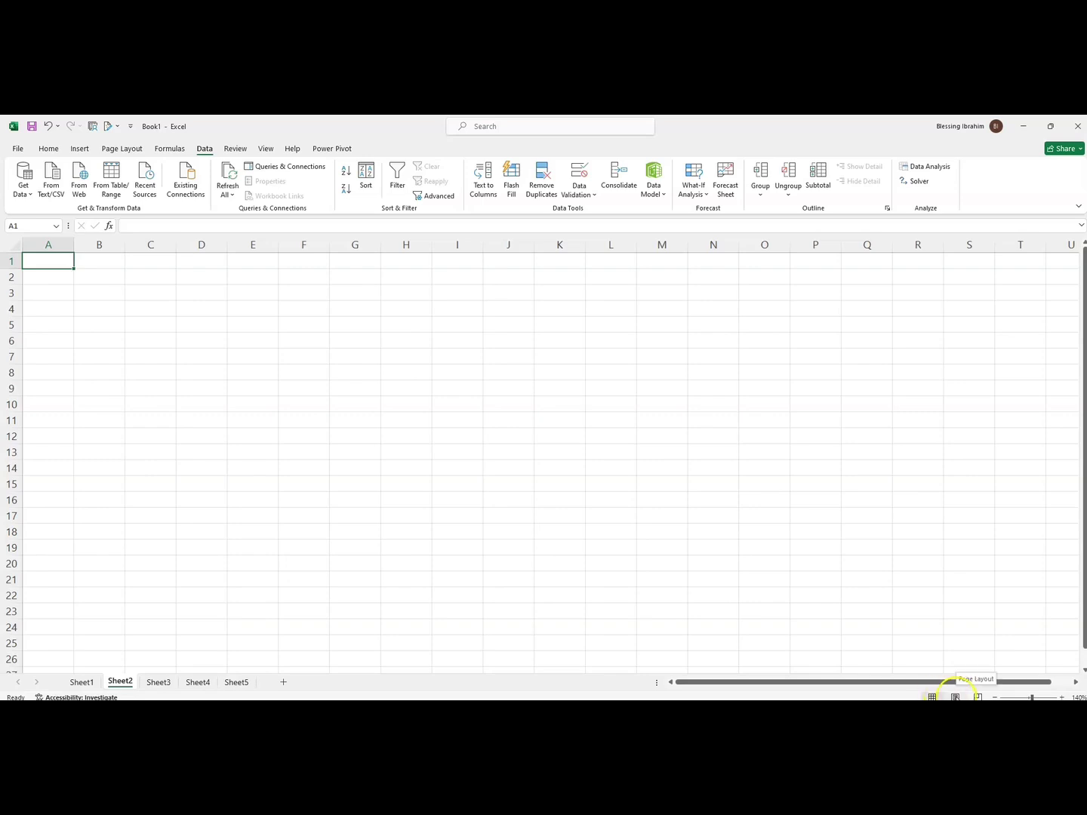
left_click(978, 697)
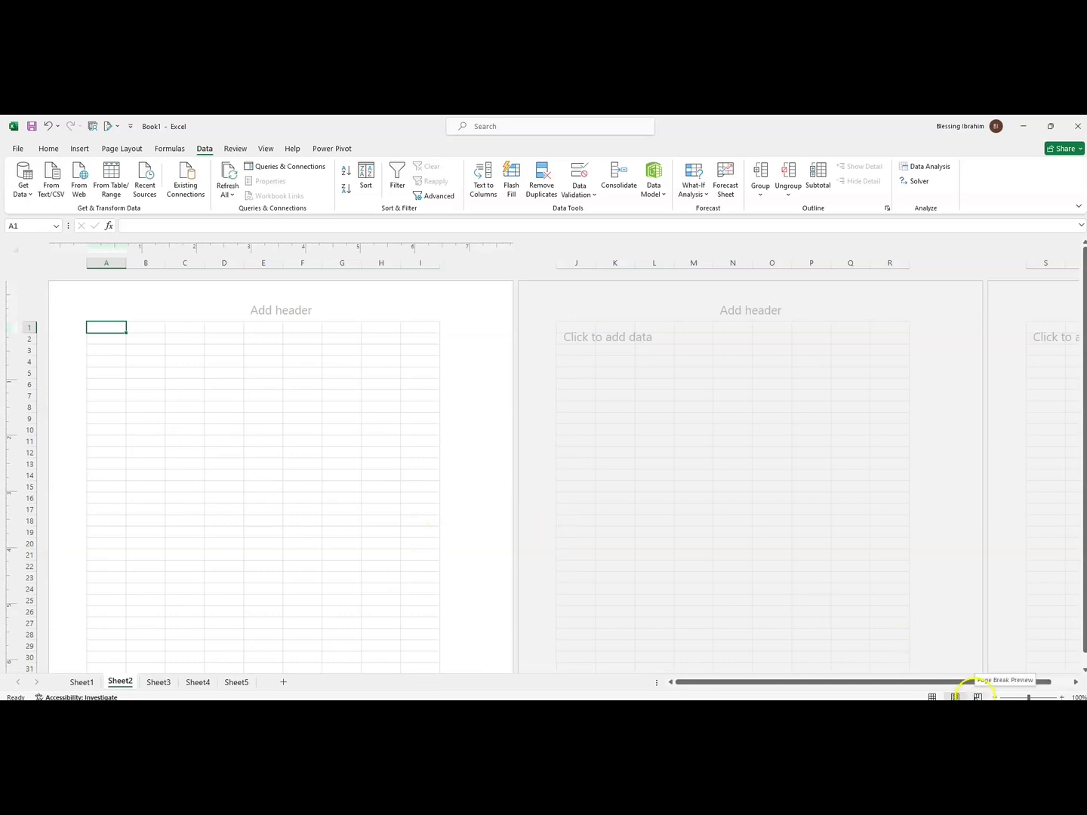
left_click(977, 697)
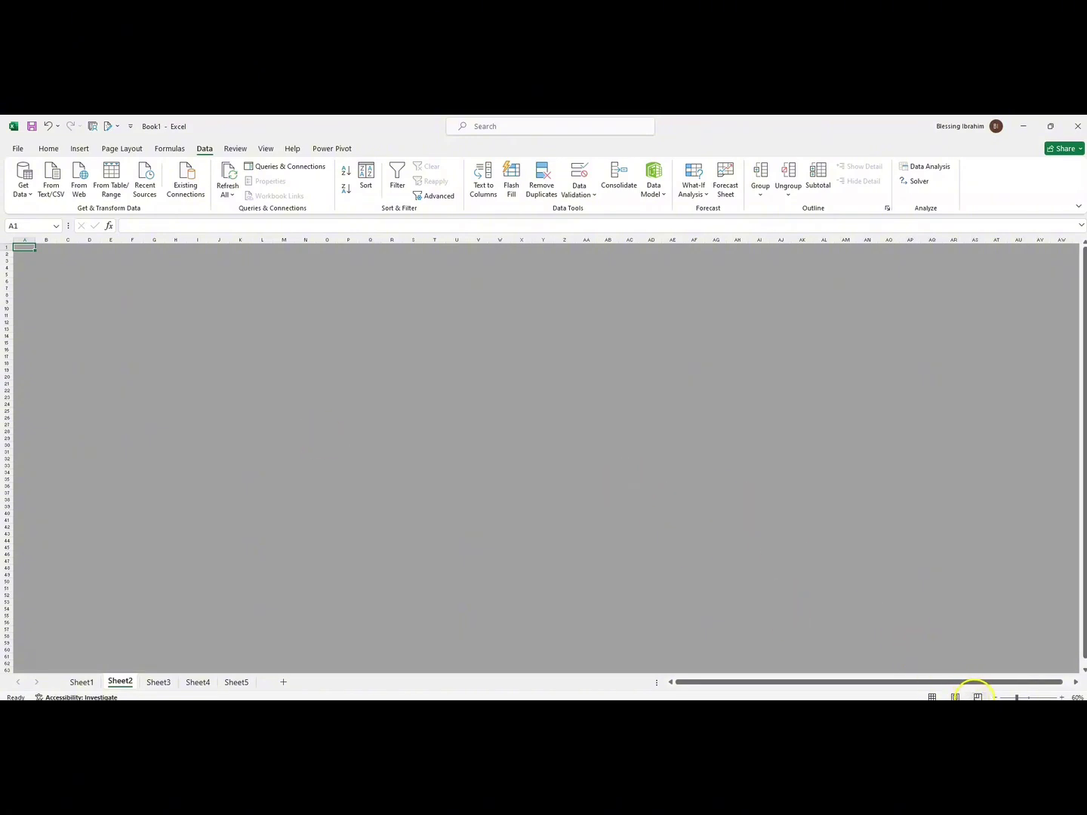
left_click_drag(866, 681, 828, 687)
left_click_drag(843, 687, 881, 684)
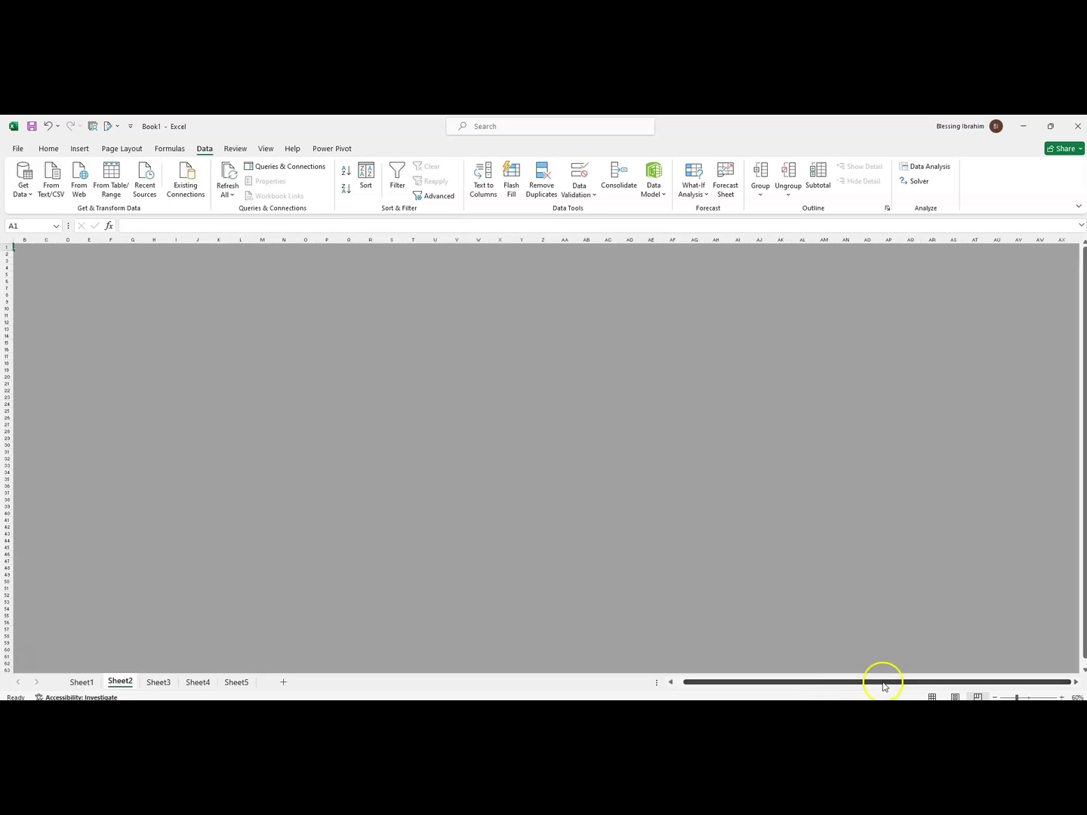
left_click(1079, 321)
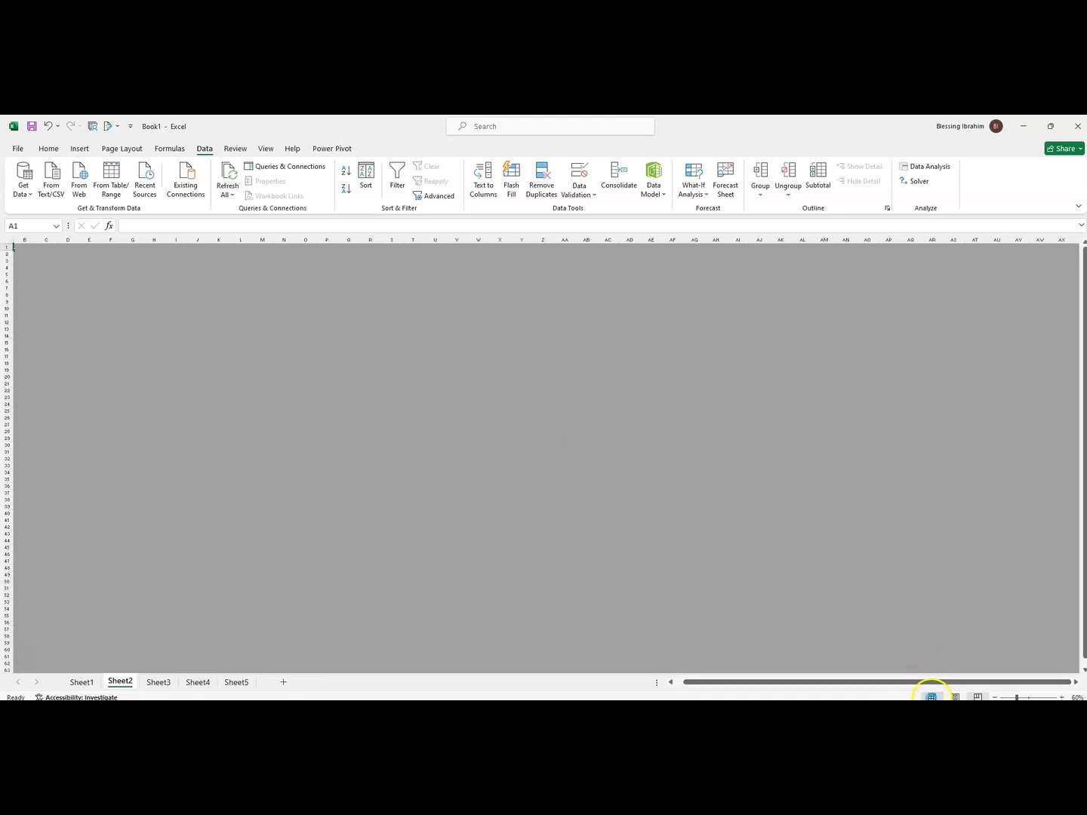
Return Sheet2 to Normal view and set its zoom to 110%
left_click(932, 696)
left_click(868, 530)
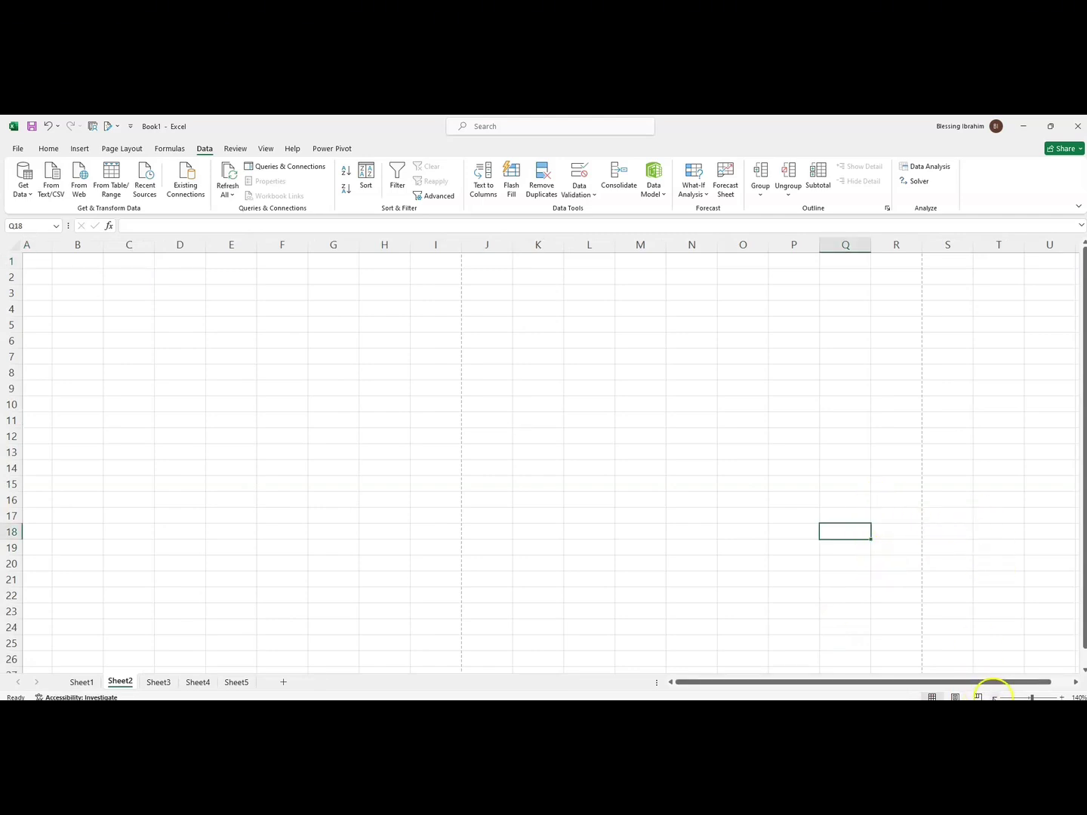
left_click(995, 698)
left_click(995, 697)
left_click(995, 698)
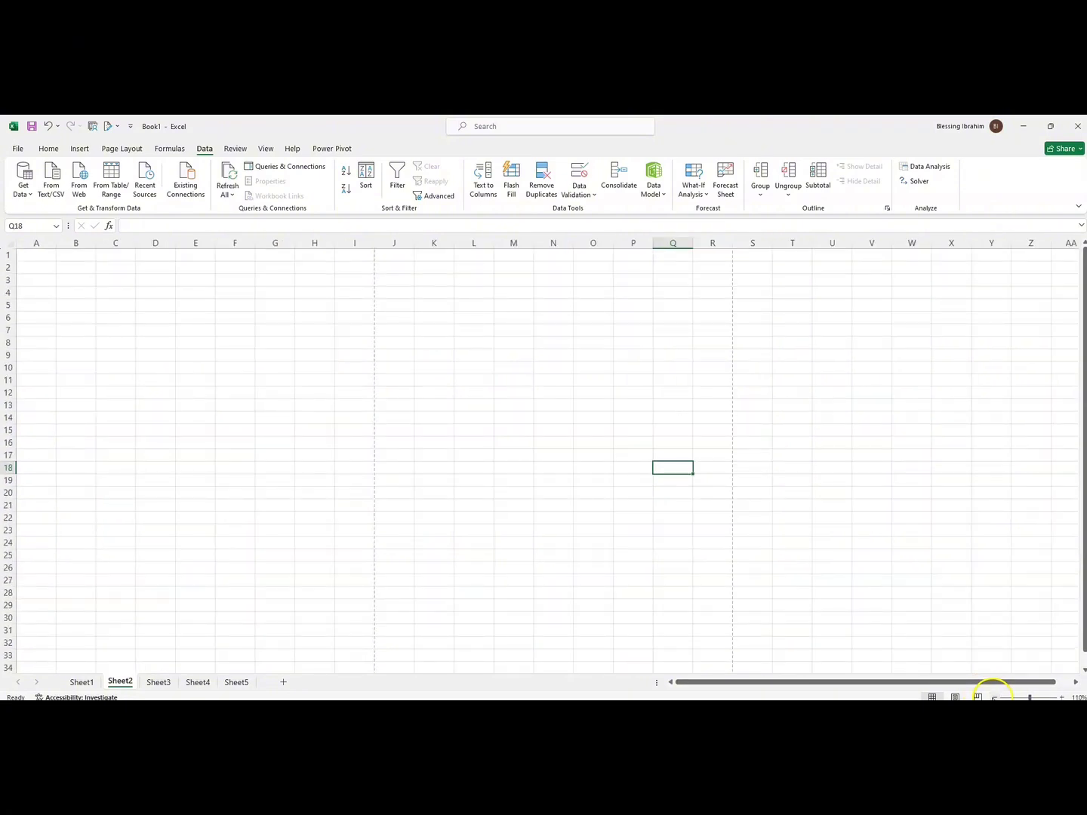
Explore the sheet's columns by moving the active cell along row 16 from X16 to AN16, and scroll back to column A
left_click(937, 449)
key("Right")
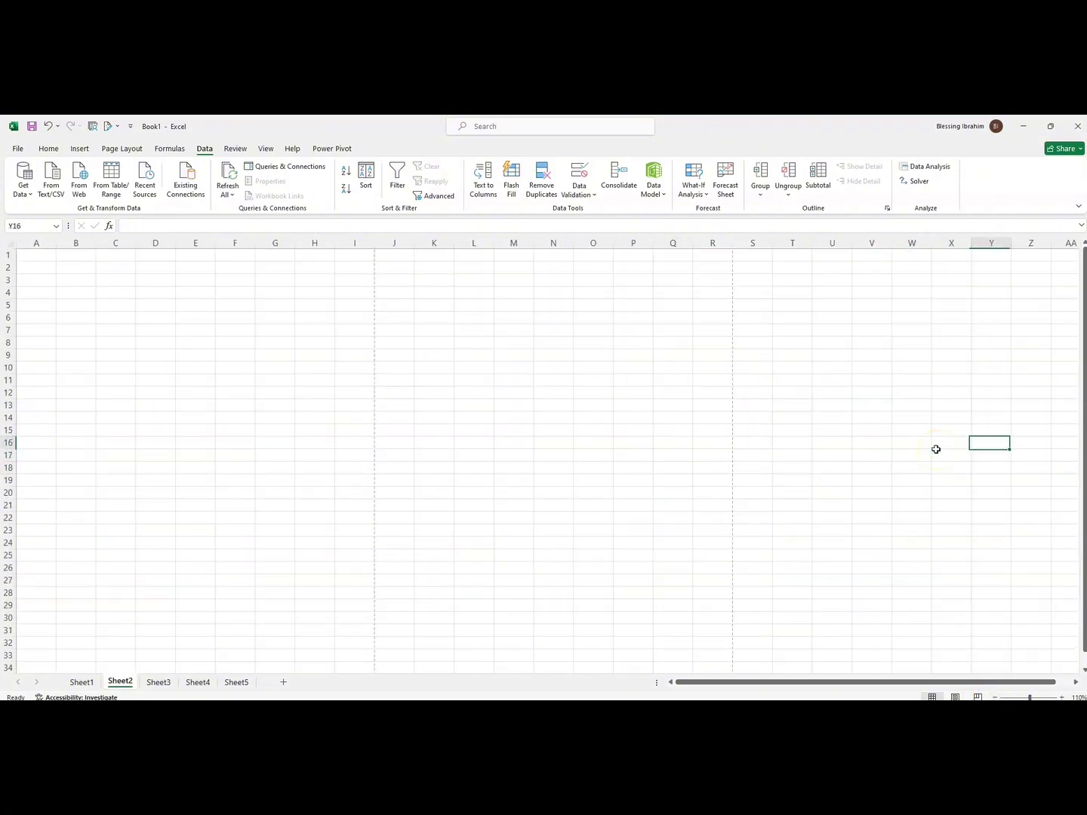
key("Right")
key("Right")
key("Right")
key("Right")
key("Right")
key("Right")
key("Right")
key("Right")
key("Right")
key("Right")
key("Right")
key("Right")
key("Right")
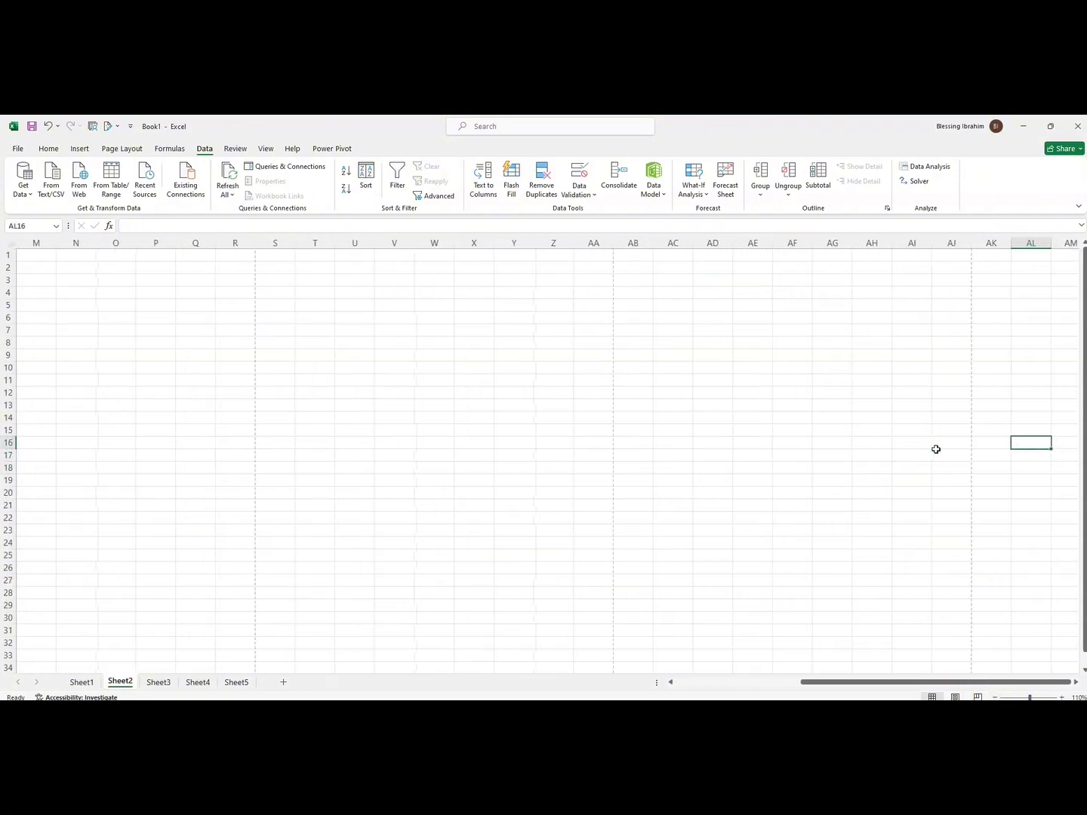
key("Right")
key("Right")
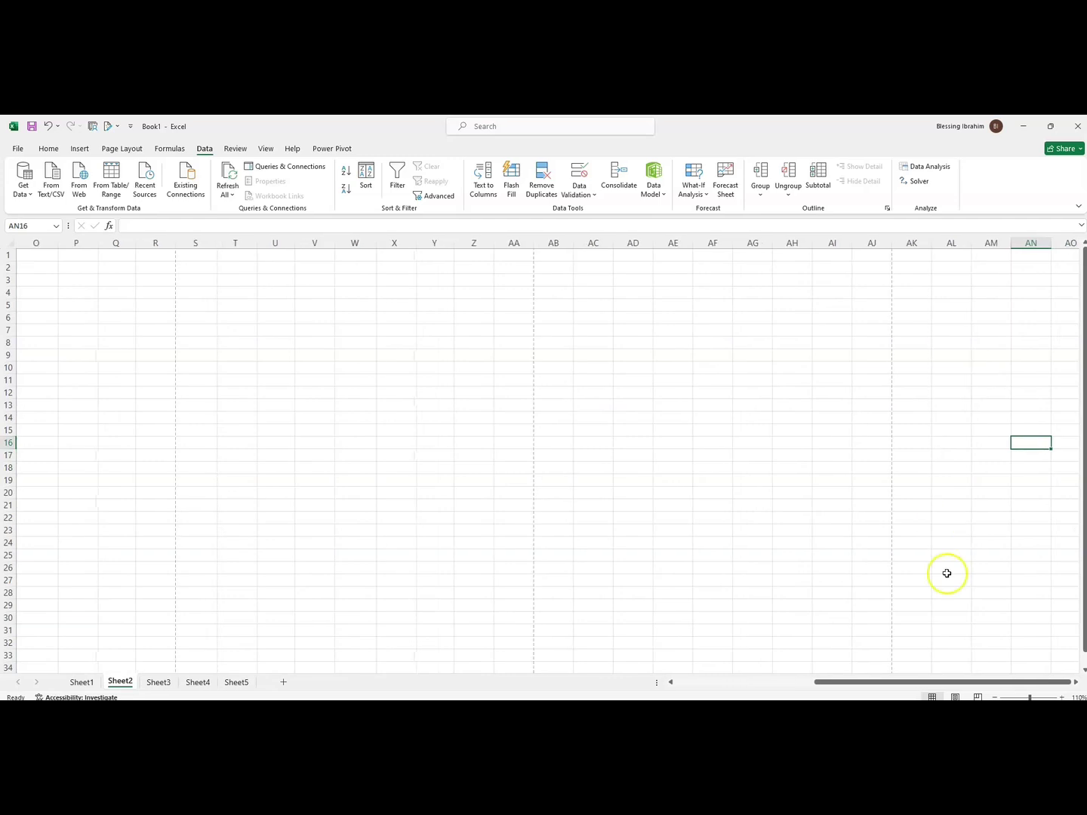
left_click_drag(885, 687, 718, 688)
Explore the sheet's rows by moving the active cell down column U from U18 to U57, and scroll back up to row 1
left_click(831, 466)
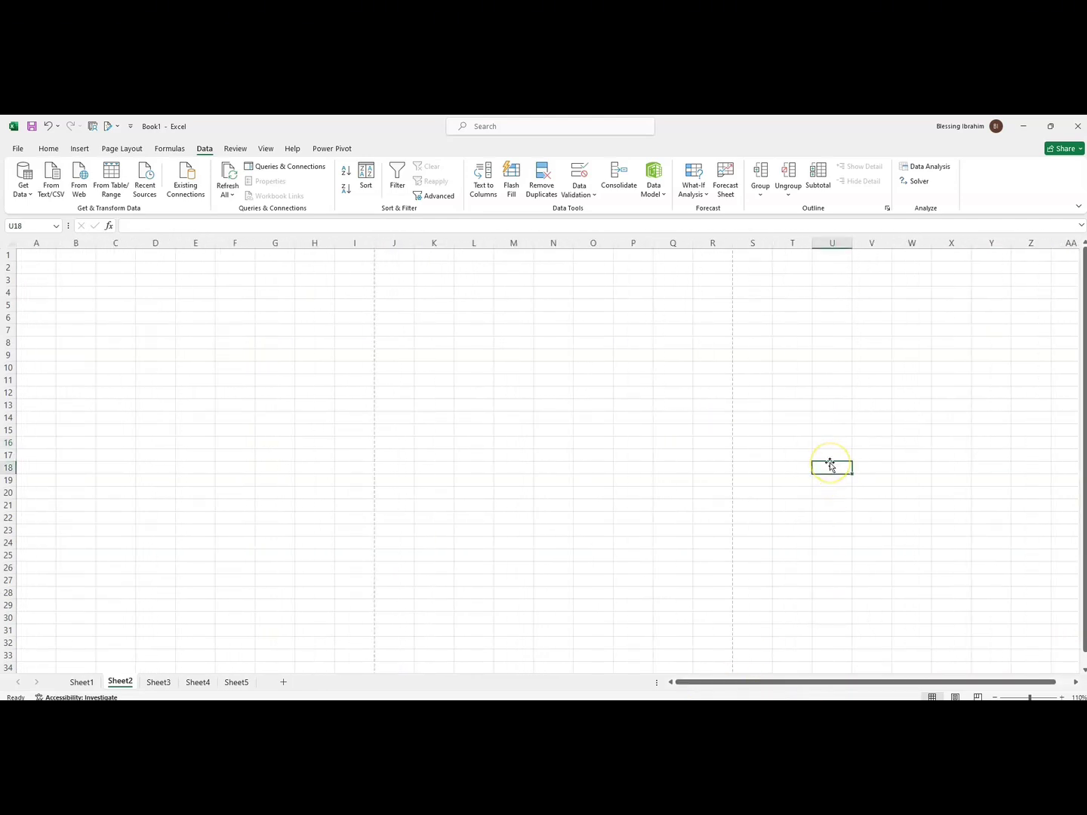
key("Down")
key("Down")
key("Down")
key("Down")
key("Down")
key("Down")
key("Down")
key("Down")
key("Down")
key("Down")
key("Down")
key("Down")
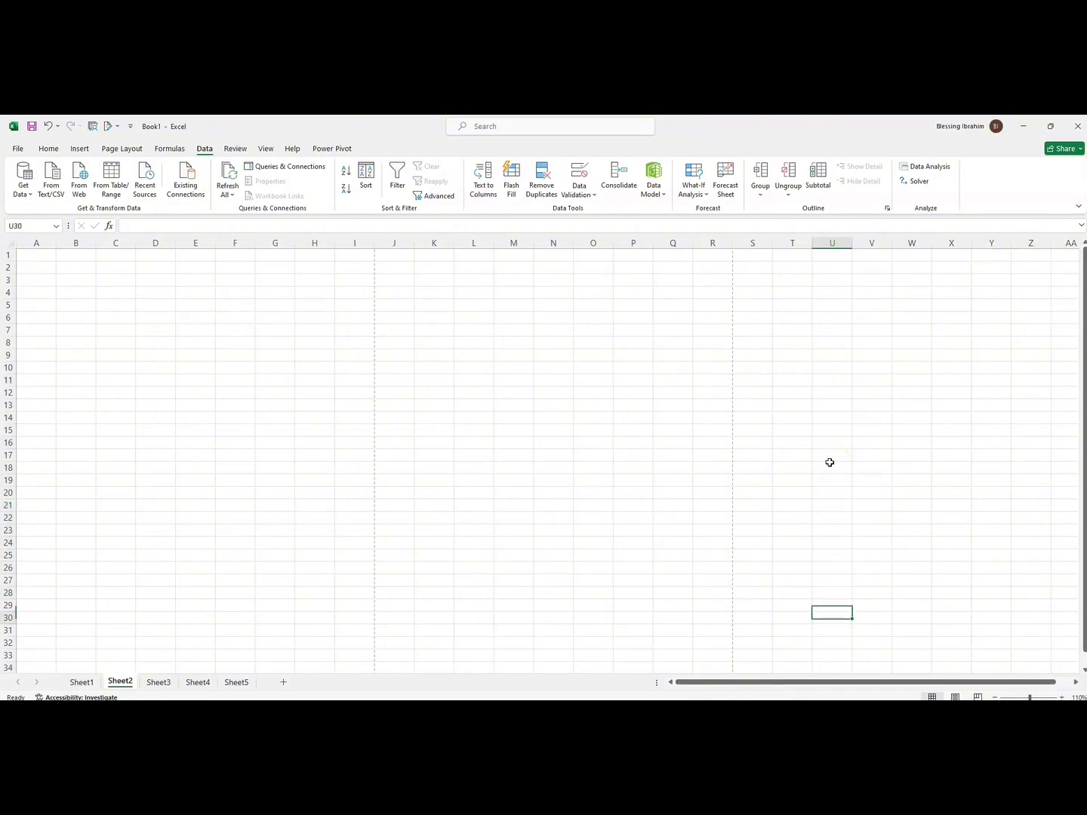
key("Down")
key("Down")
key("Down")
key("Down")
key("Down")
key("Down")
key("Down")
key("Down")
key("Down")
key("Down")
key("Down")
key("Down")
key("Down")
key("Down")
key("Down")
key("Down")
key("Down")
key("Down")
key("Down")
key("Down")
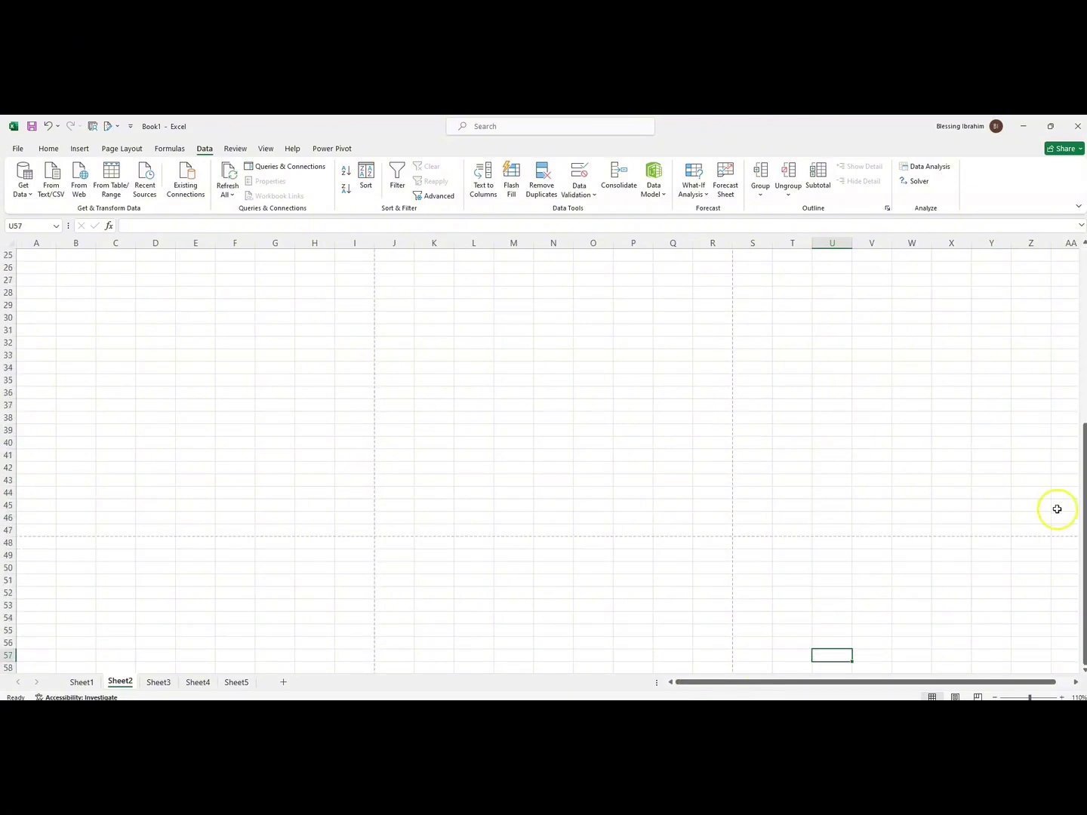
left_click_drag(1081, 524, 1045, 272)
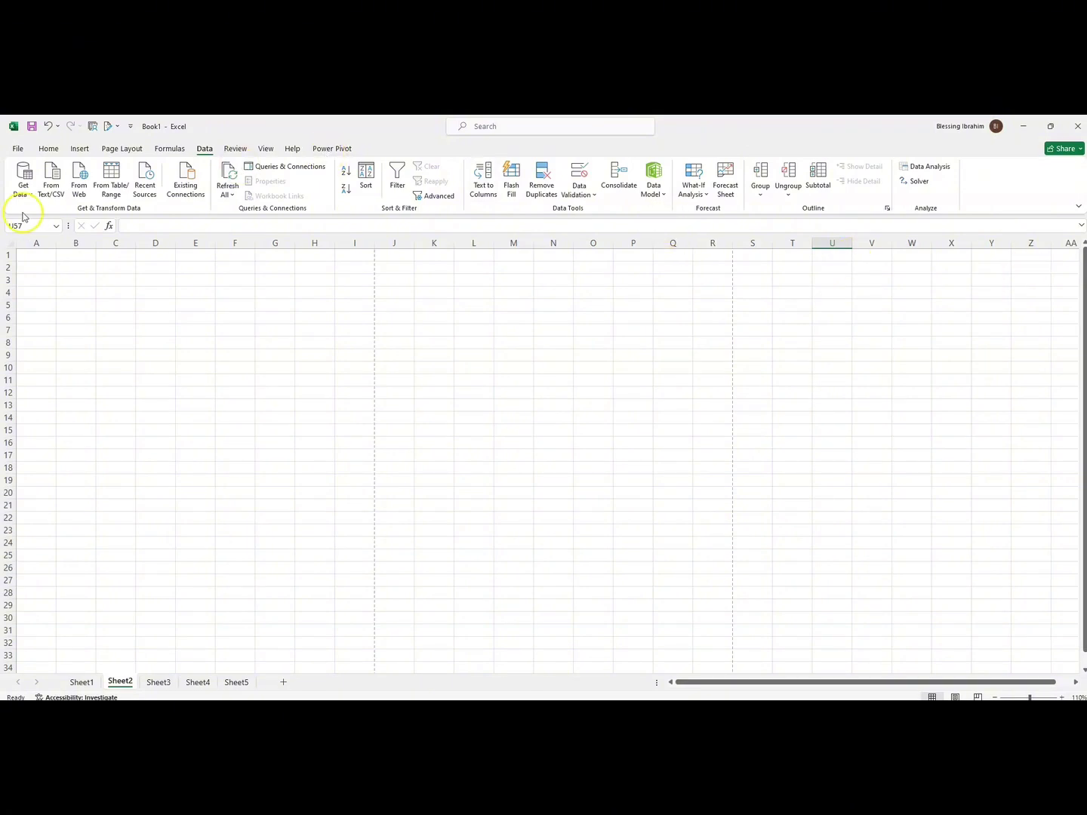
Show the workbook's file commands and start opening an existing workbook
left_click(18, 148)
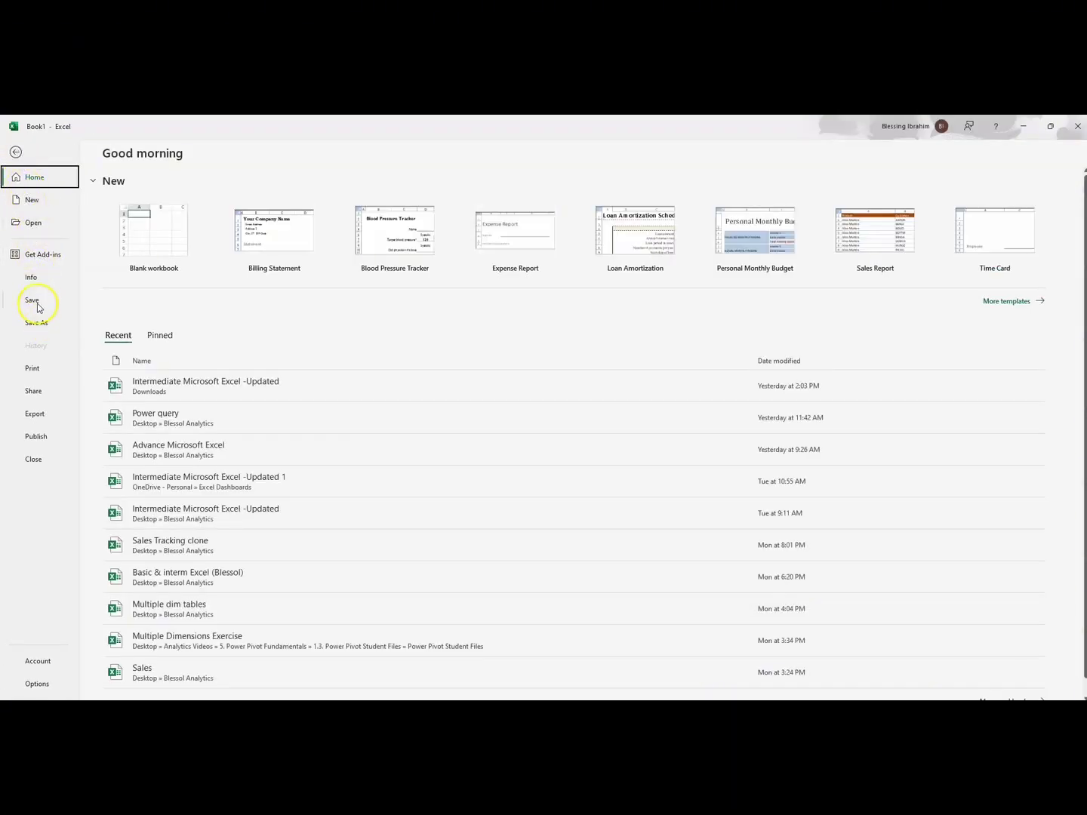
left_click(33, 224)
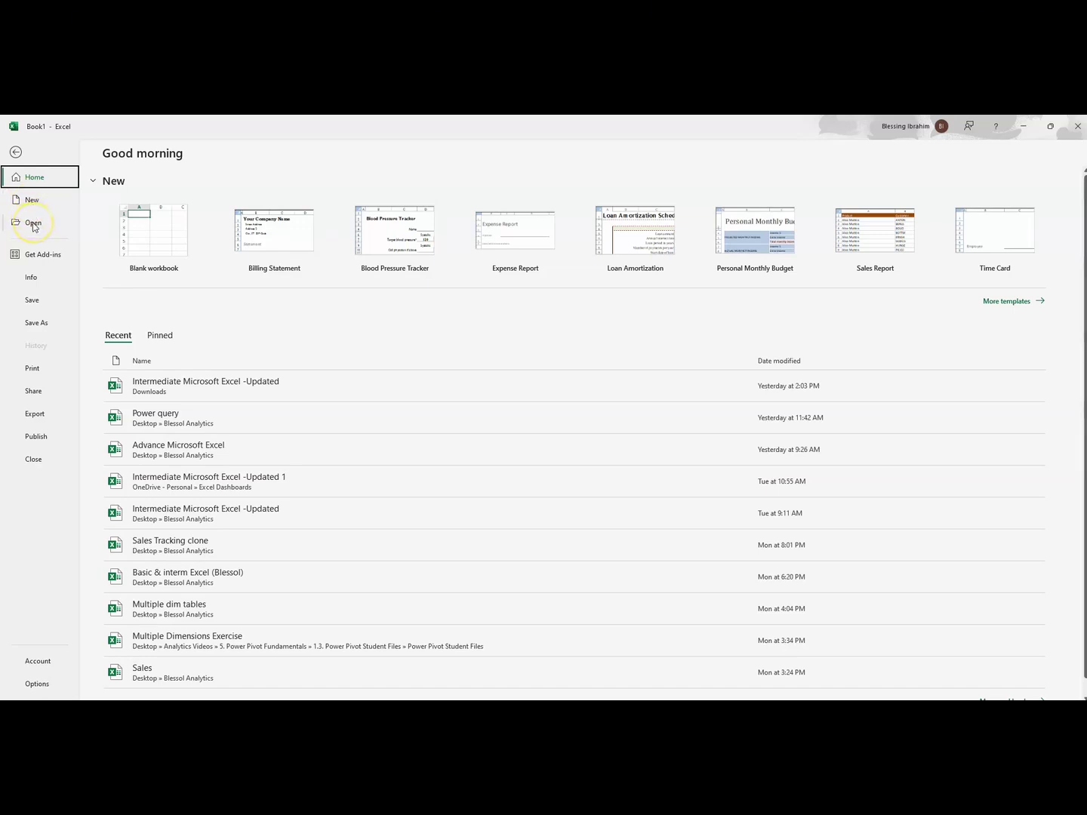